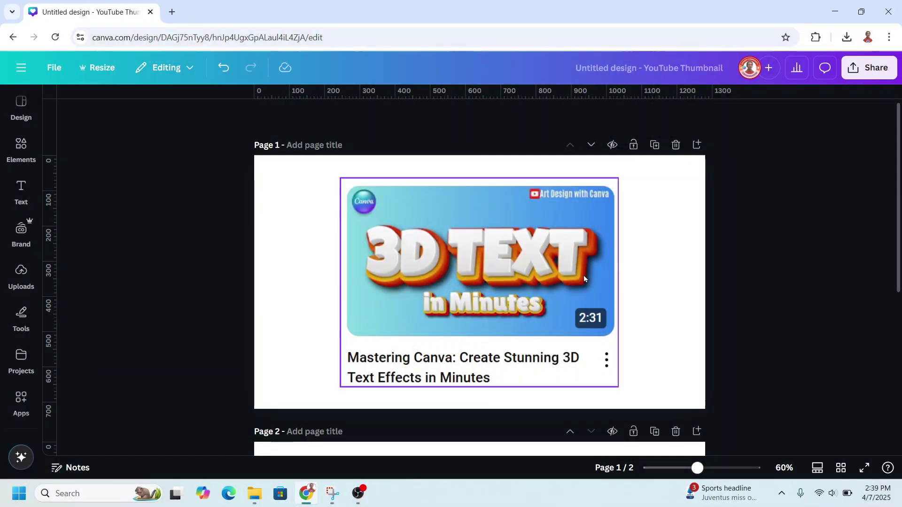
Scale down the 3D TEXT thumbnail image on page 1 and bring up the Apps panel.
drag(618, 388, 470, 352)
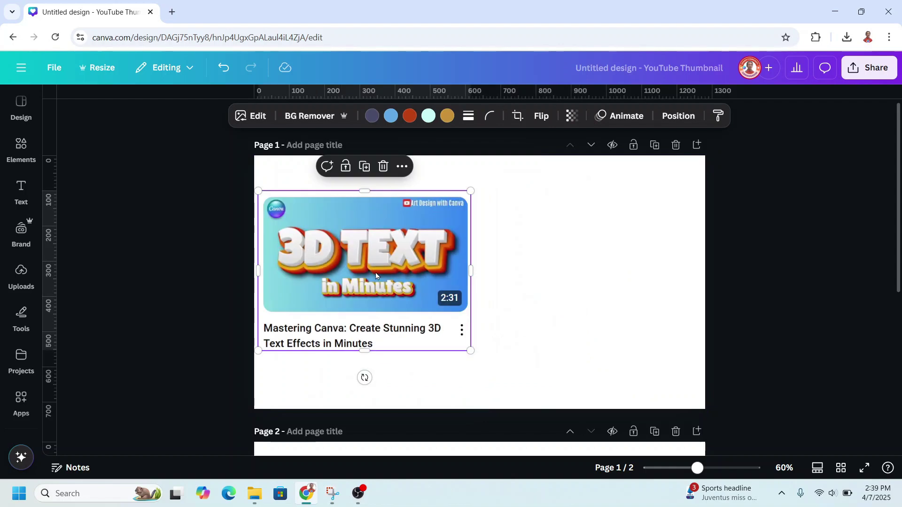
click(21, 402)
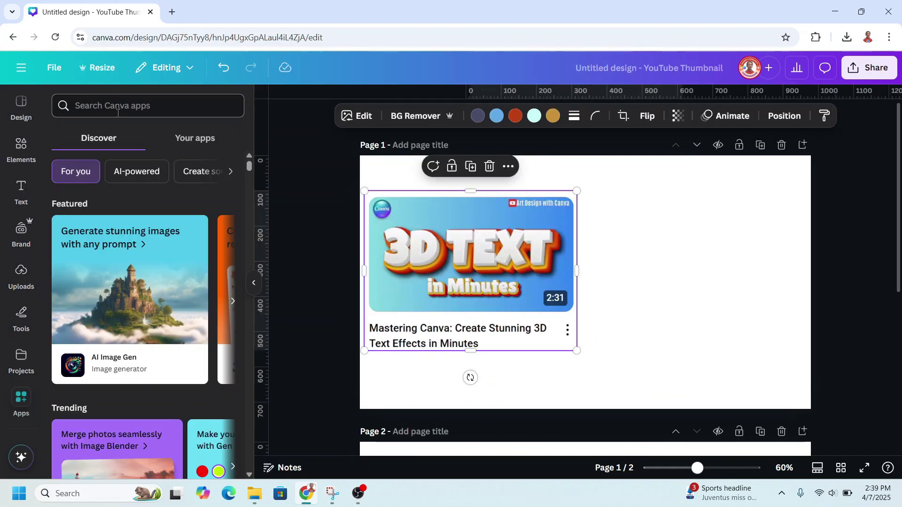
Open FontStudio from an app search for 'font' and type 3D TEXT into the blank template.
text(font)
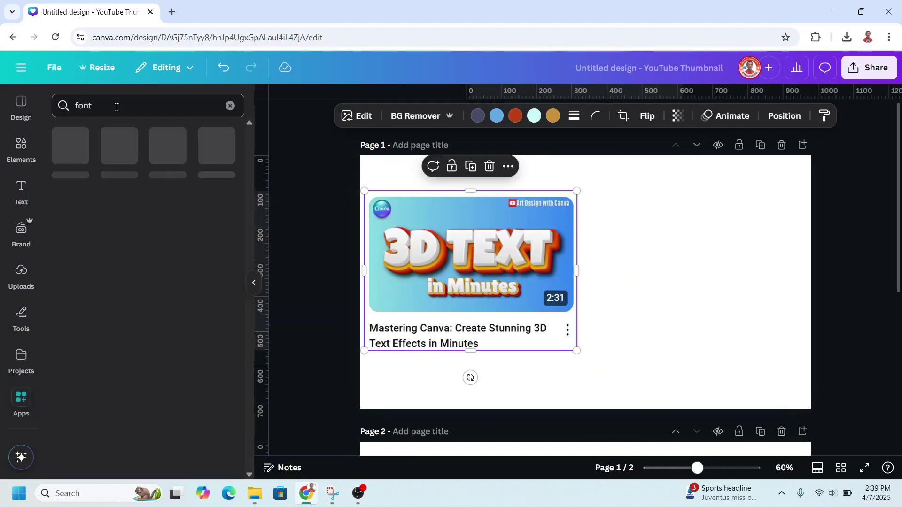
click(218, 376)
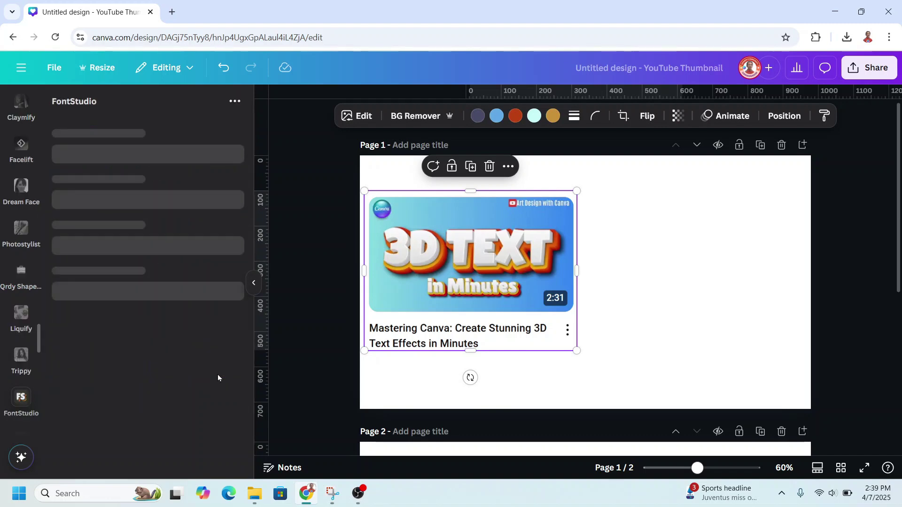
click(104, 176)
scroll(105, 174, up, 5)
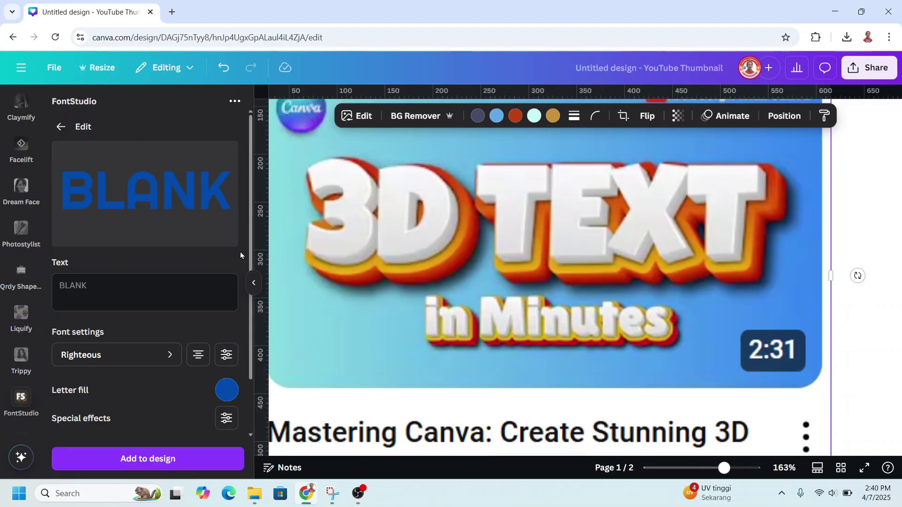
text(3)
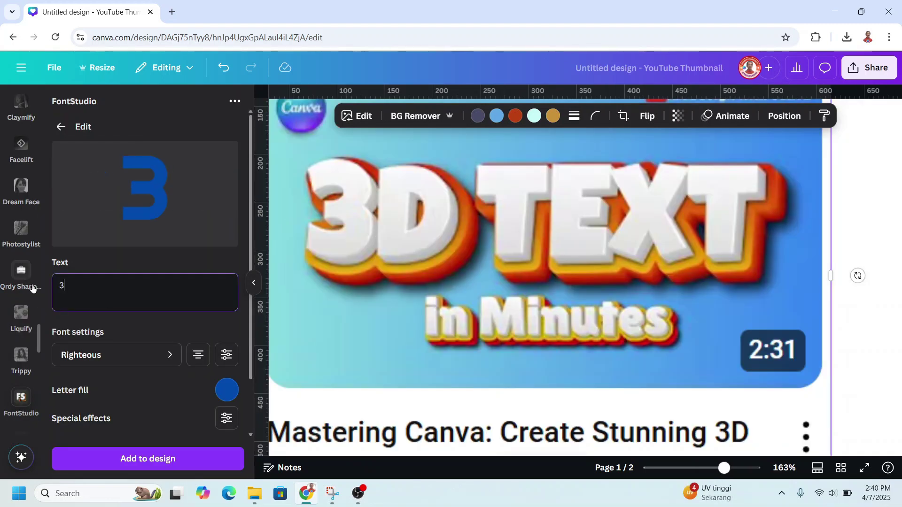
text(D TEXT)
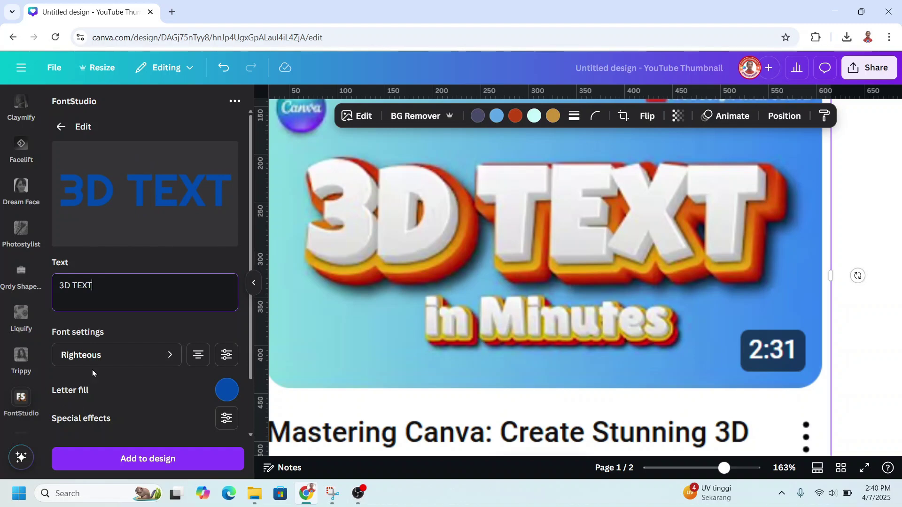
Set the text font to Lilita One with letter spacing -85.
click(100, 358)
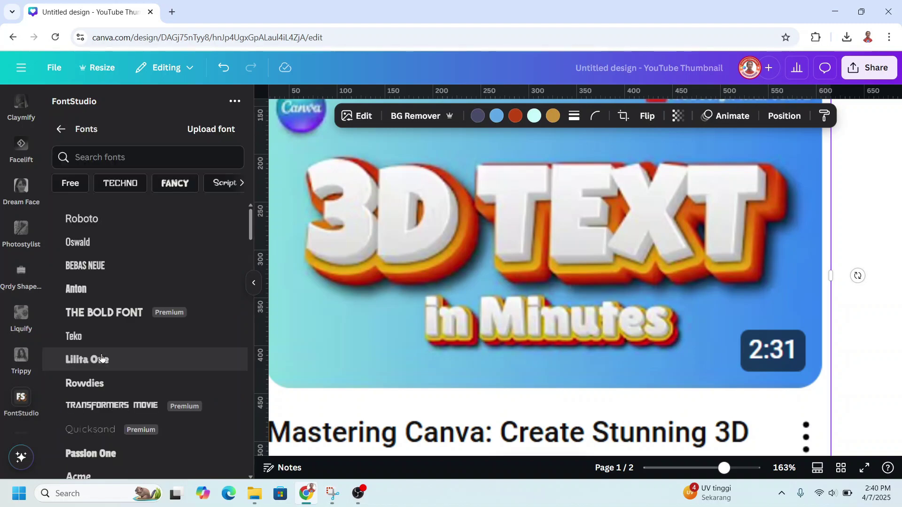
click(126, 364)
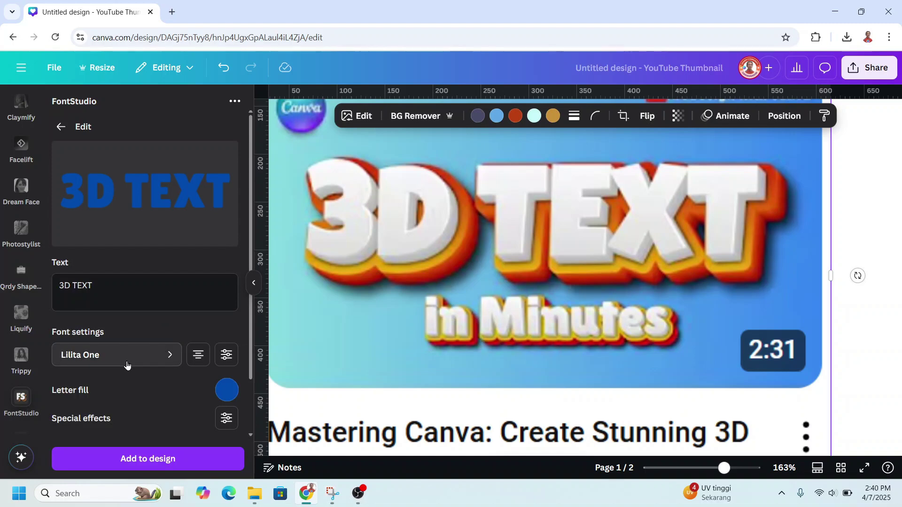
click(226, 355)
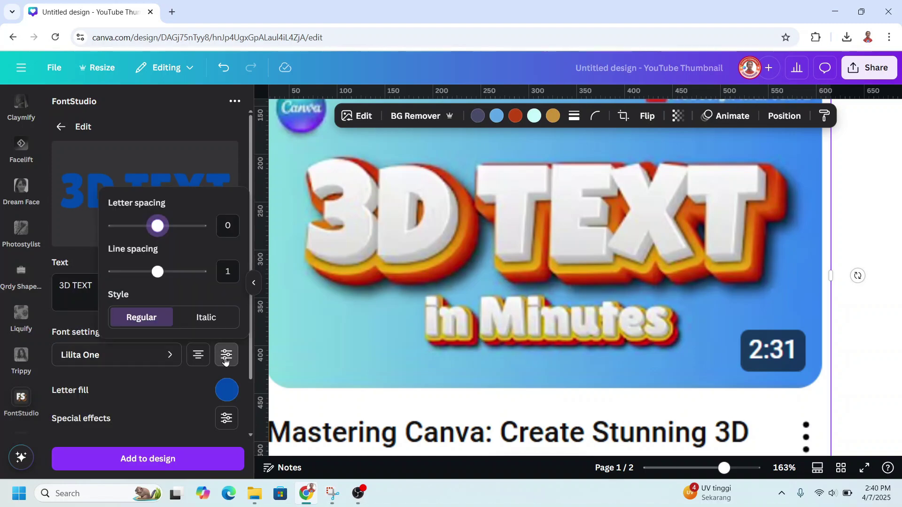
drag(158, 230, 154, 230)
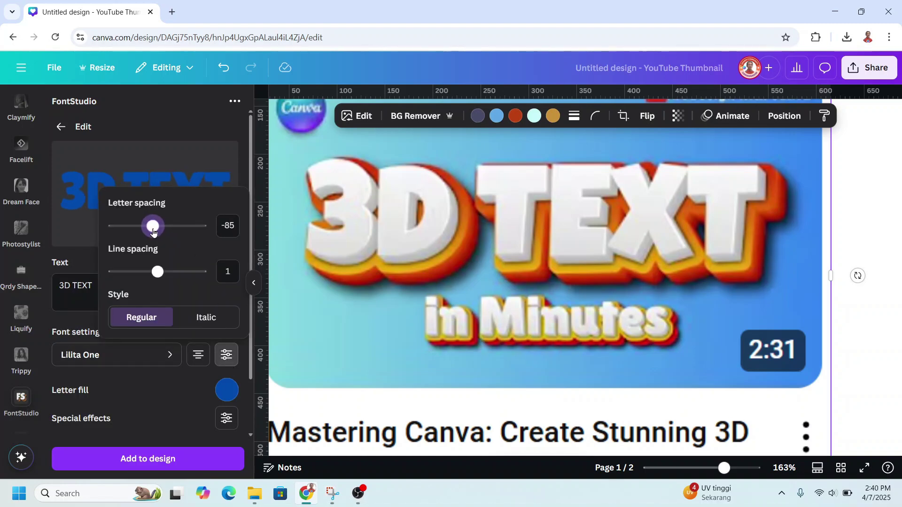
click(137, 383)
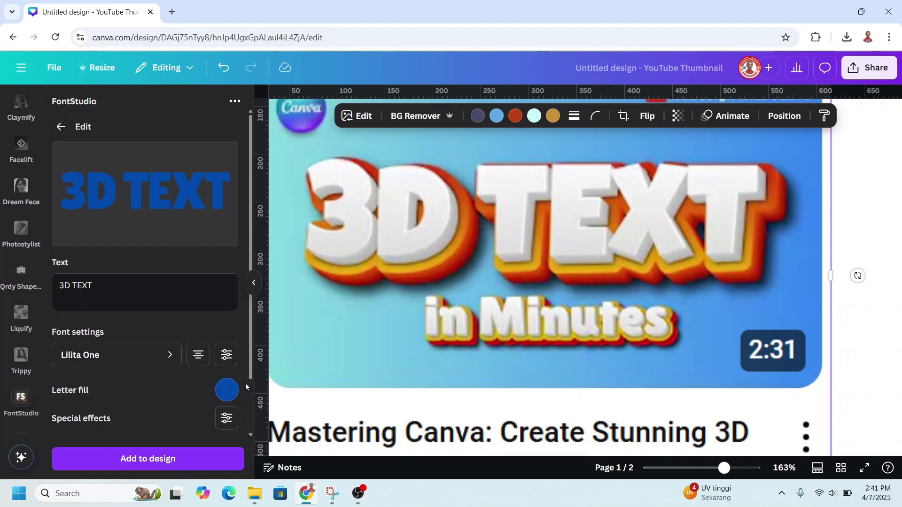
click(227, 394)
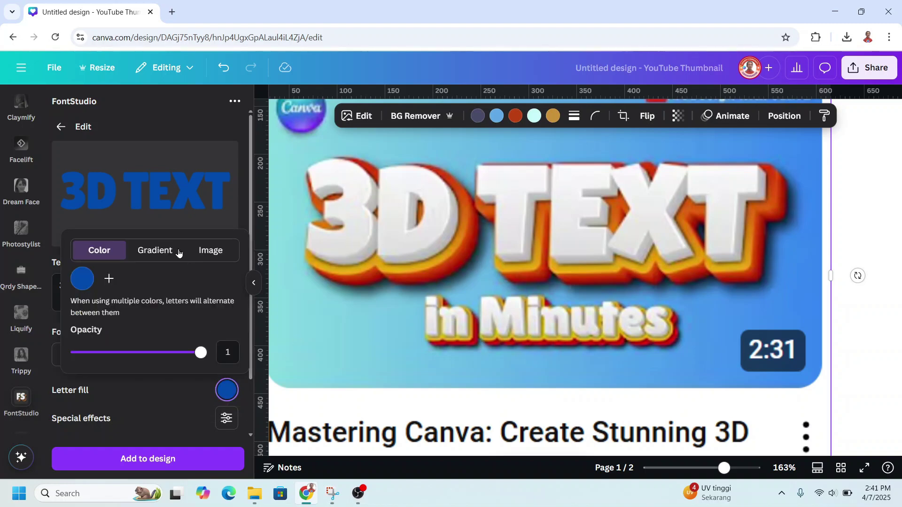
Make the letter fill a 90° gradient from white to light grey.
click(153, 251)
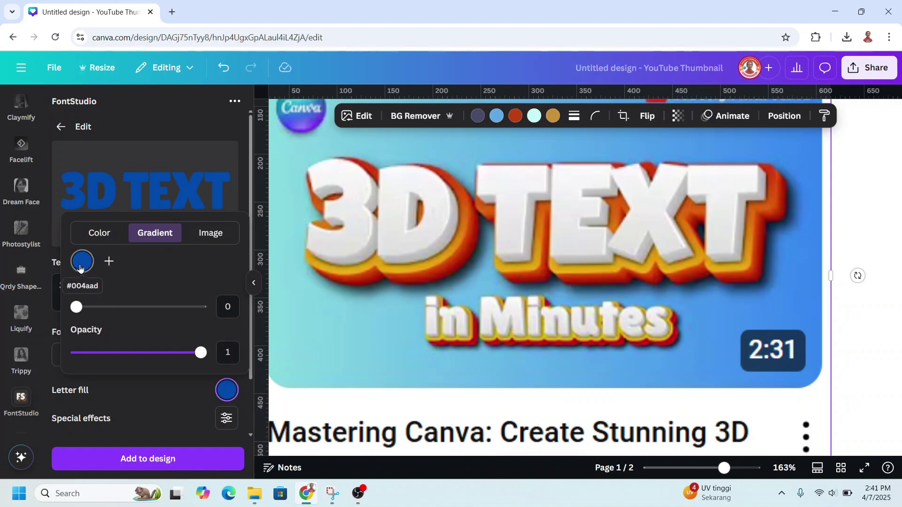
click(109, 261)
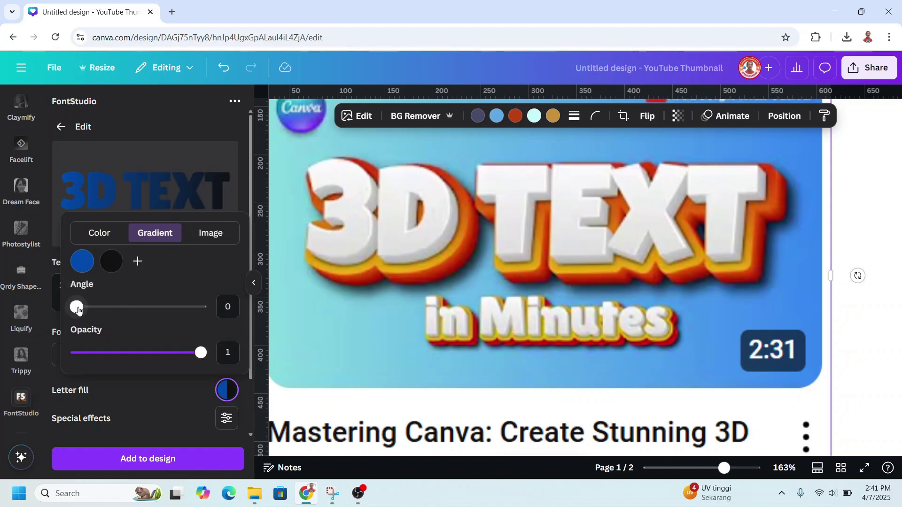
drag(78, 308, 107, 308)
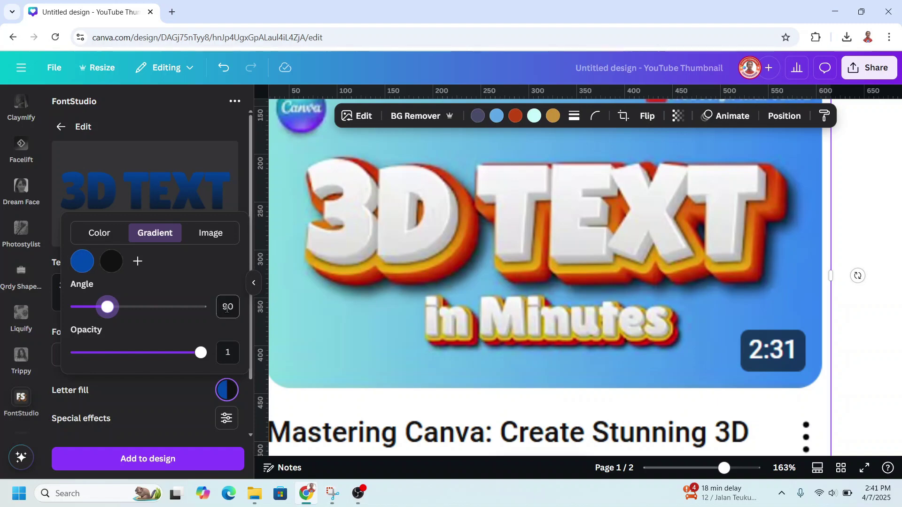
click(84, 266)
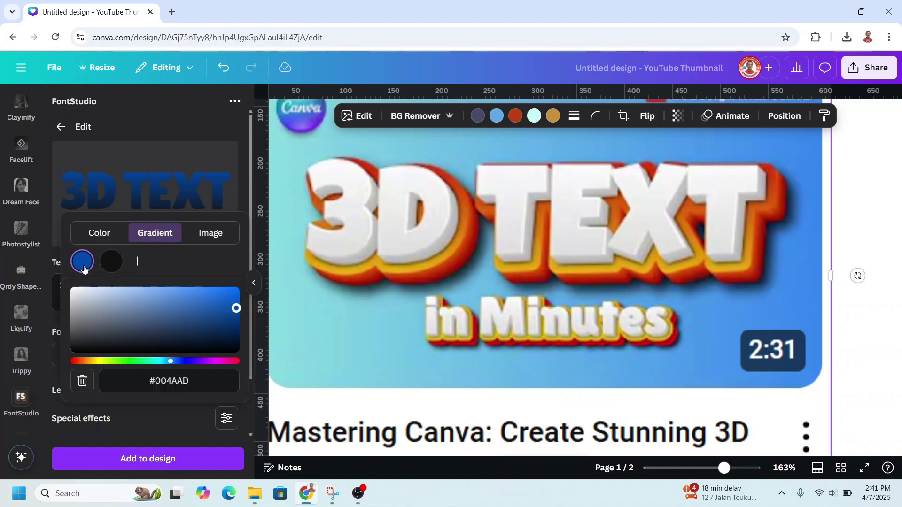
drag(83, 295, 62, 282)
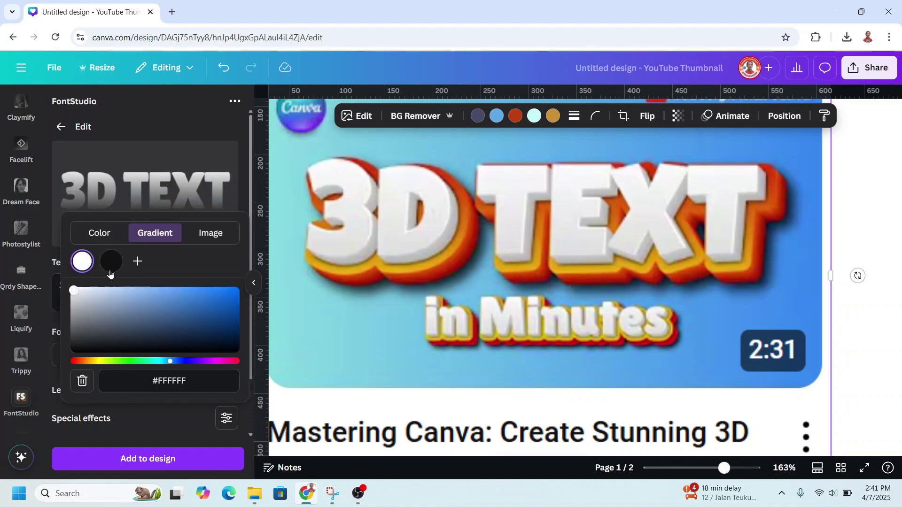
click(111, 264)
click(74, 299)
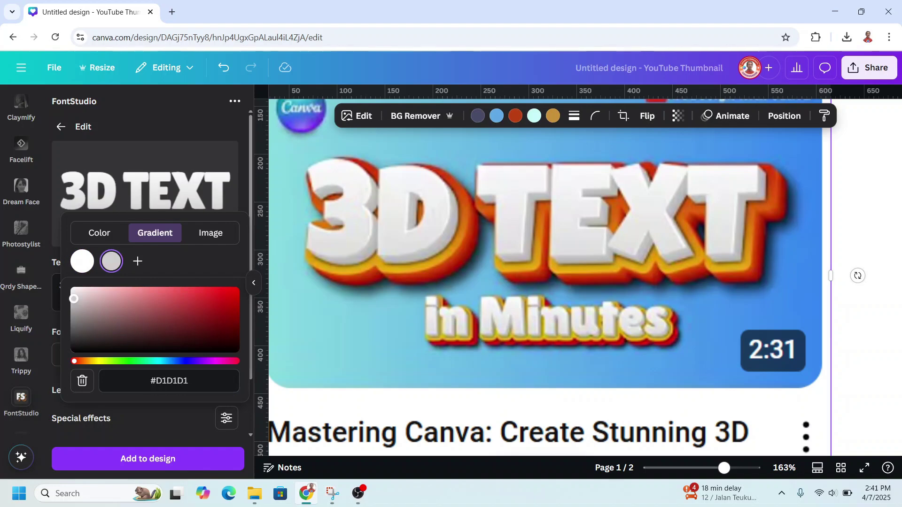
click(73, 301)
Add a third gradient stop: white middle, light grey #C8C8C8 end.
click(137, 263)
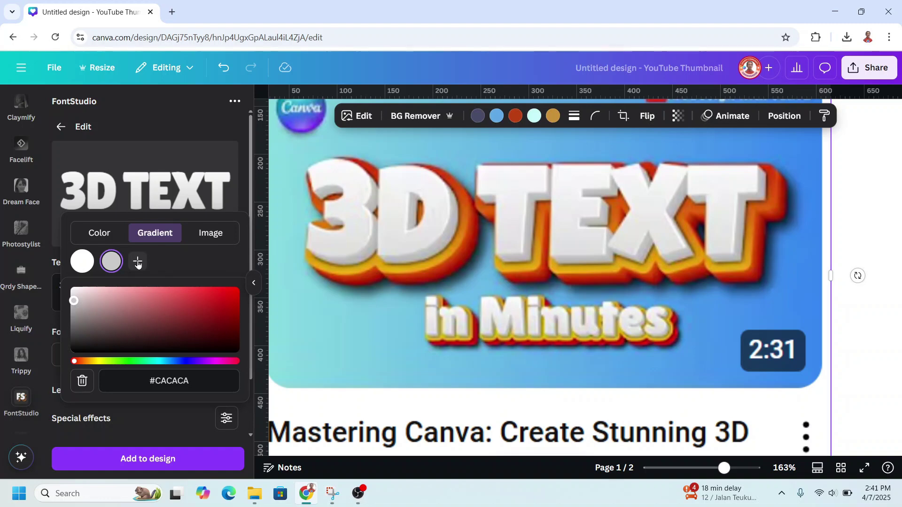
click(112, 262)
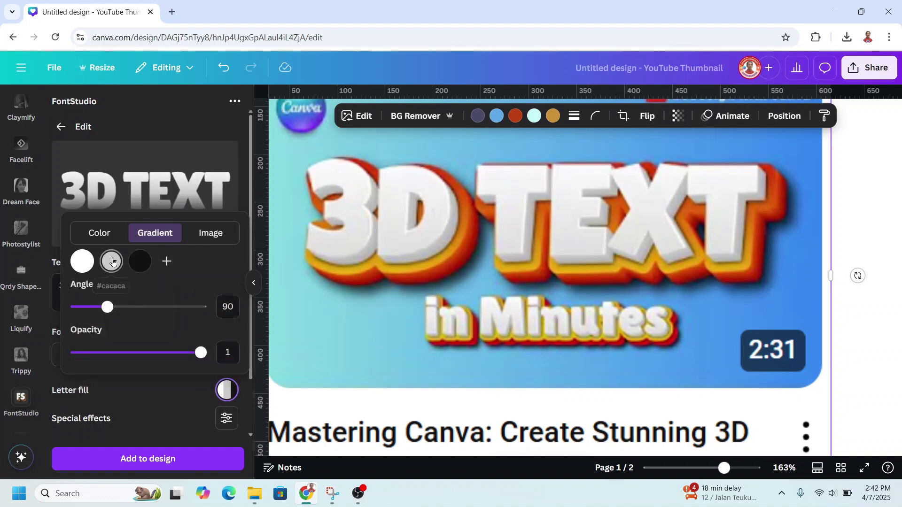
click(74, 291)
click(137, 267)
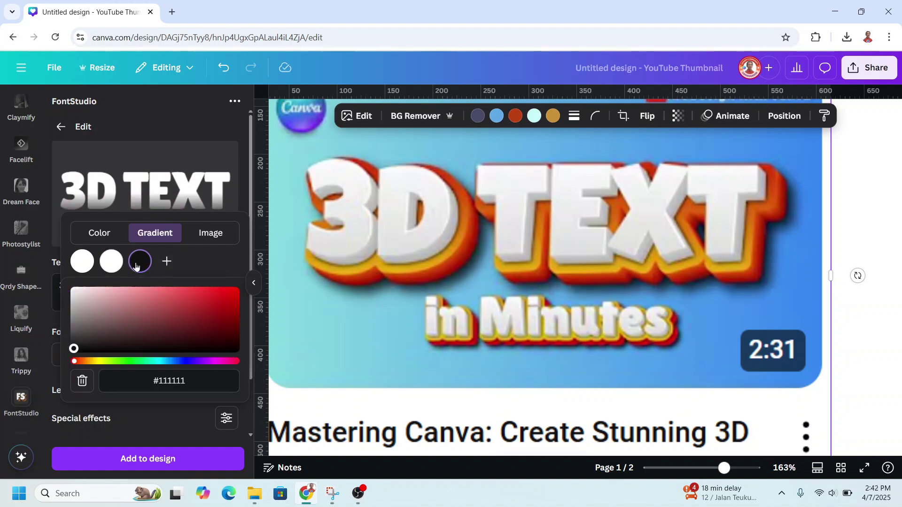
click(74, 301)
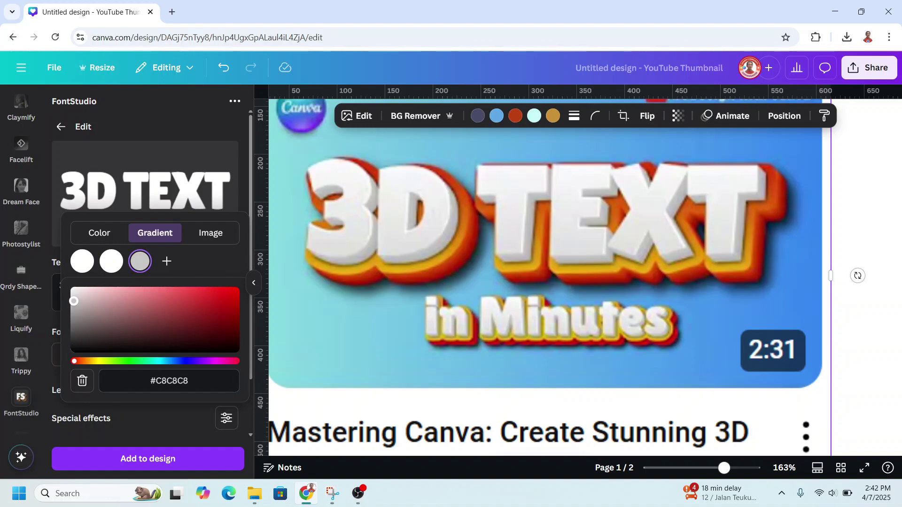
click(206, 152)
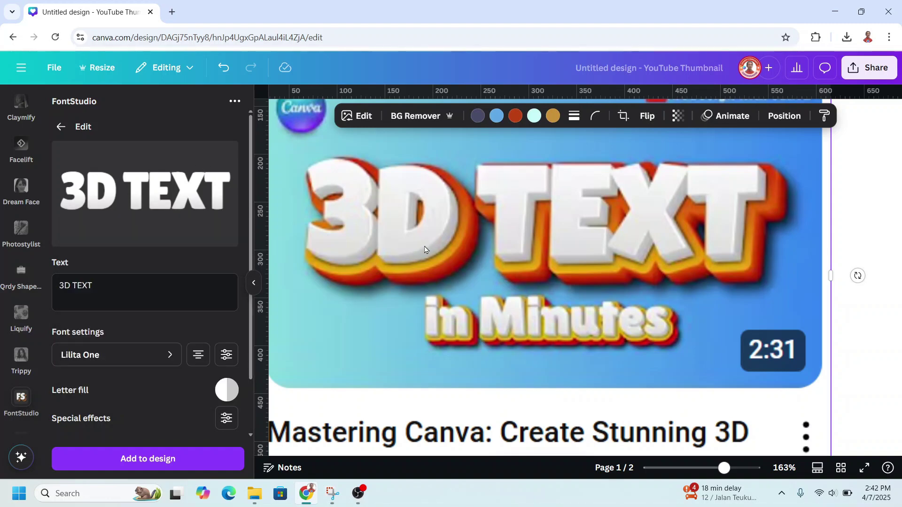
Add an Outline layer coloured white #FFFFFF.
scroll(170, 411, down, 2)
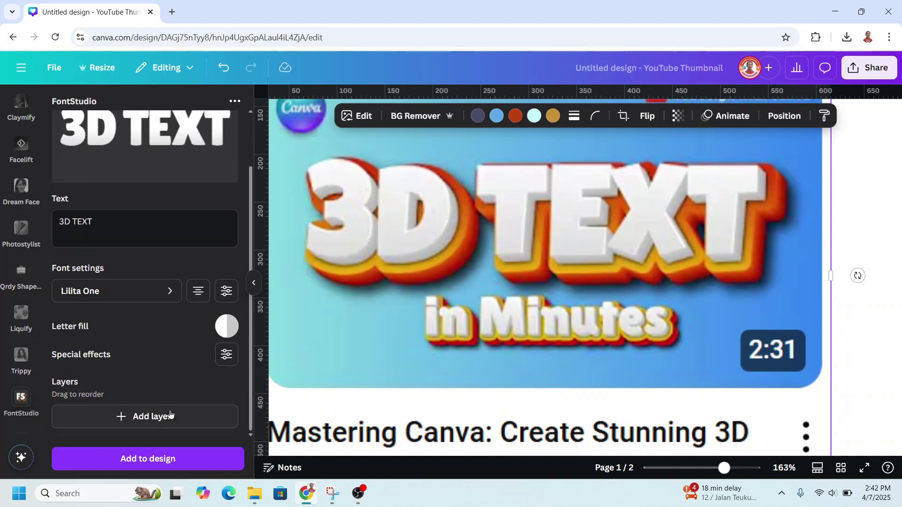
click(156, 418)
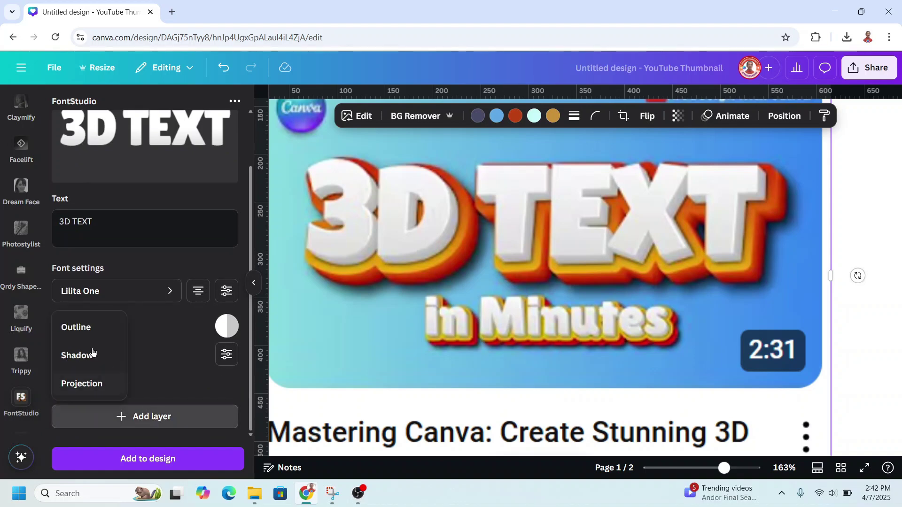
click(78, 328)
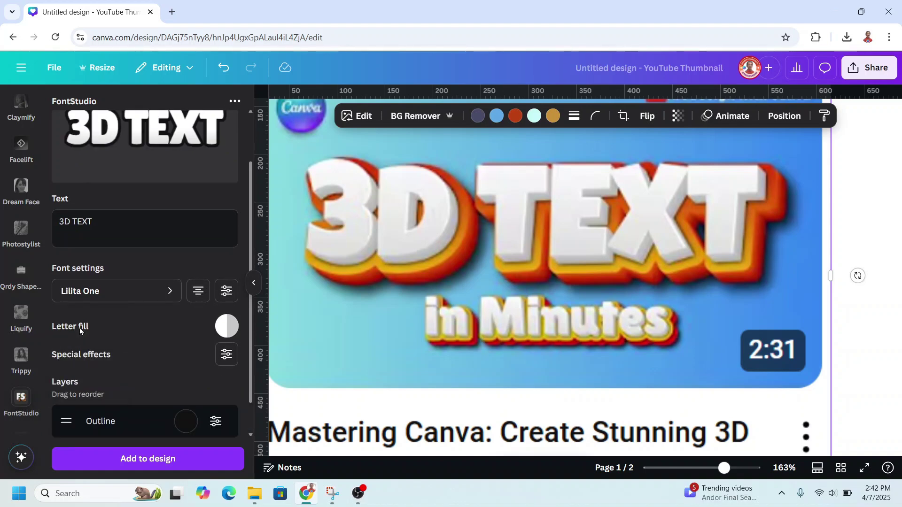
click(186, 421)
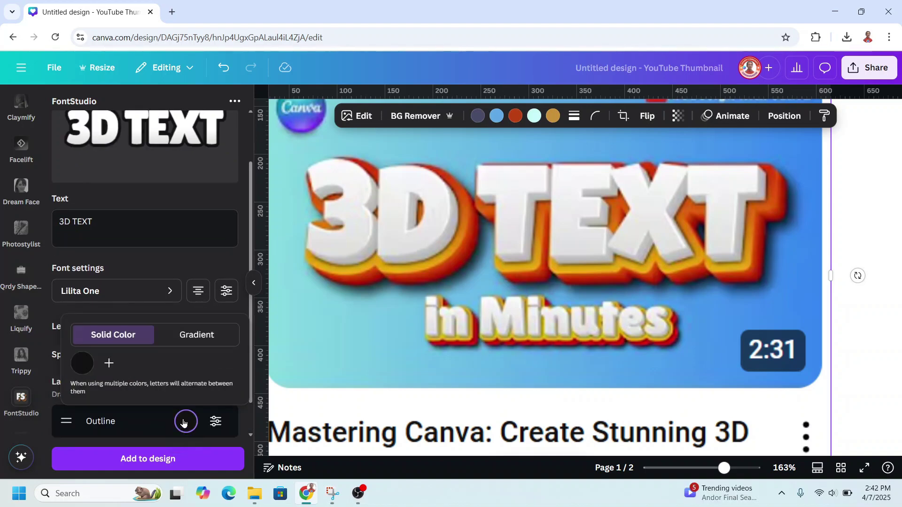
click(84, 369)
drag(74, 256, 43, 202)
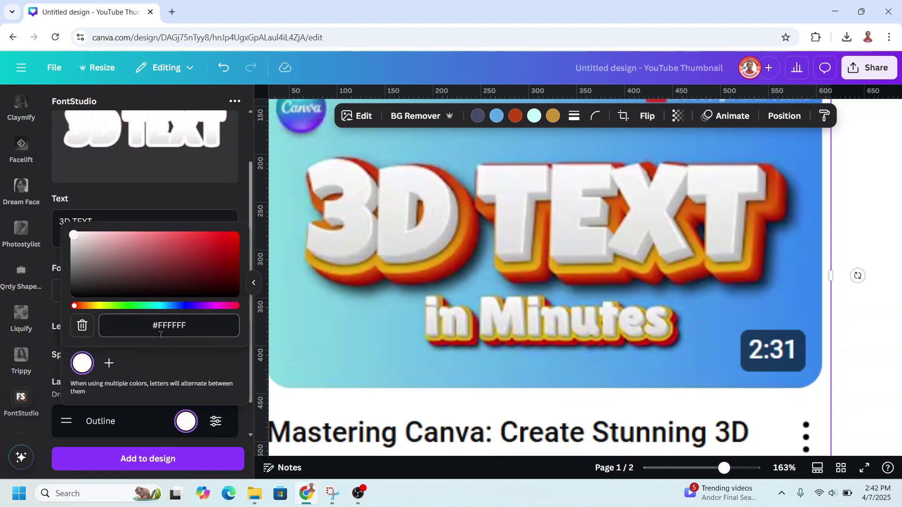
click(218, 423)
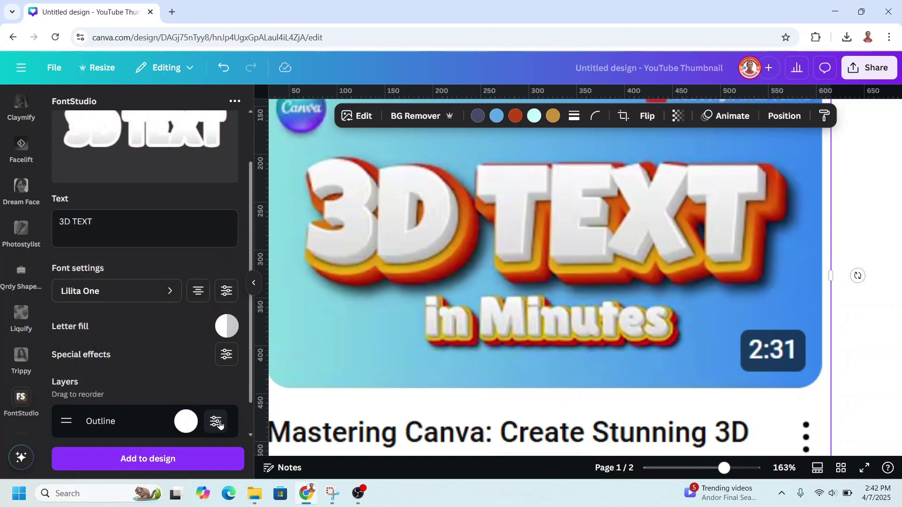
Reduce the white outline's thickness to 3.
click(218, 423)
drag(160, 350, 115, 360)
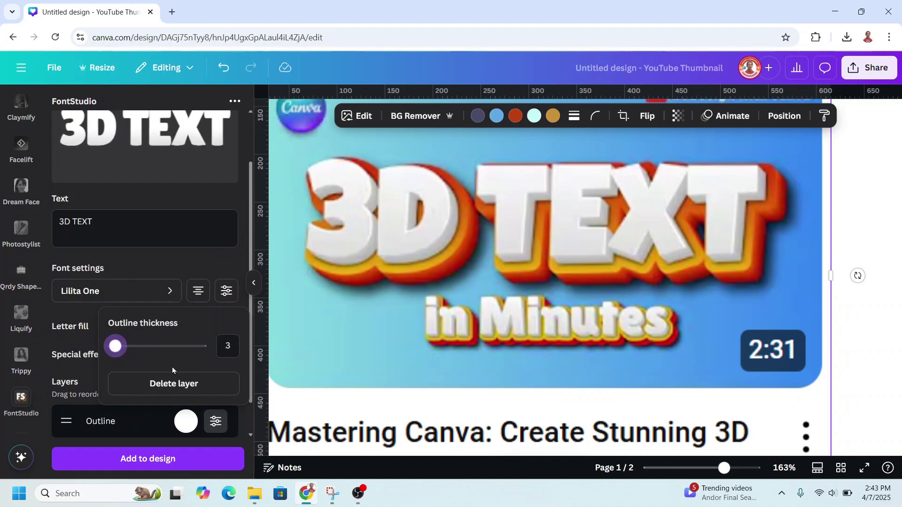
click(152, 261)
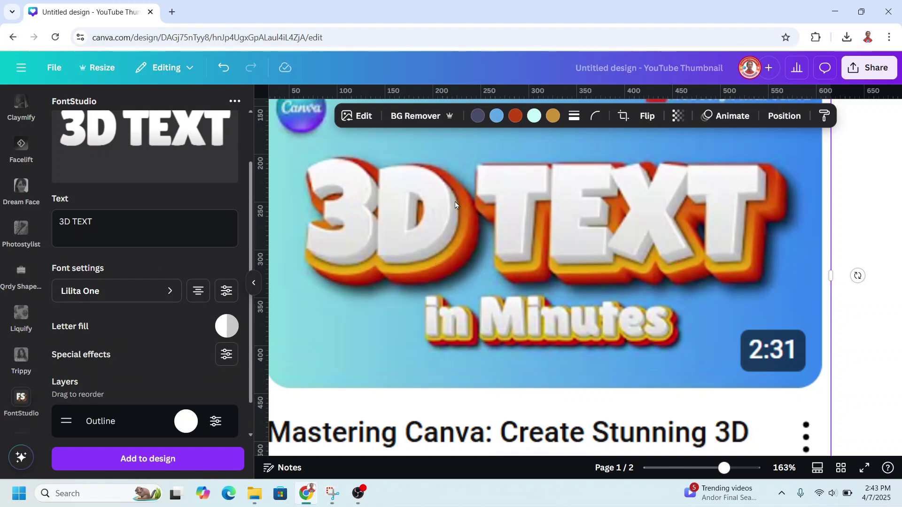
scroll(160, 379, down, 1)
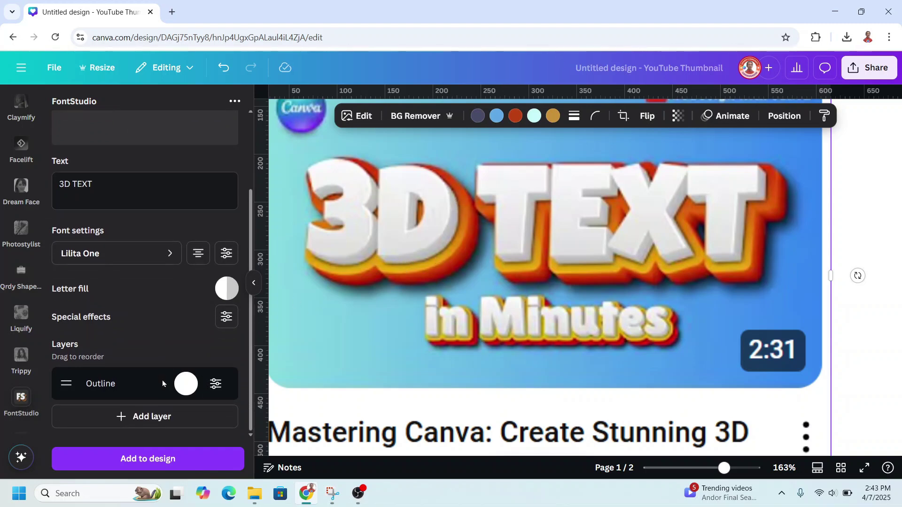
Add a Projection layer coloured grey.
click(152, 420)
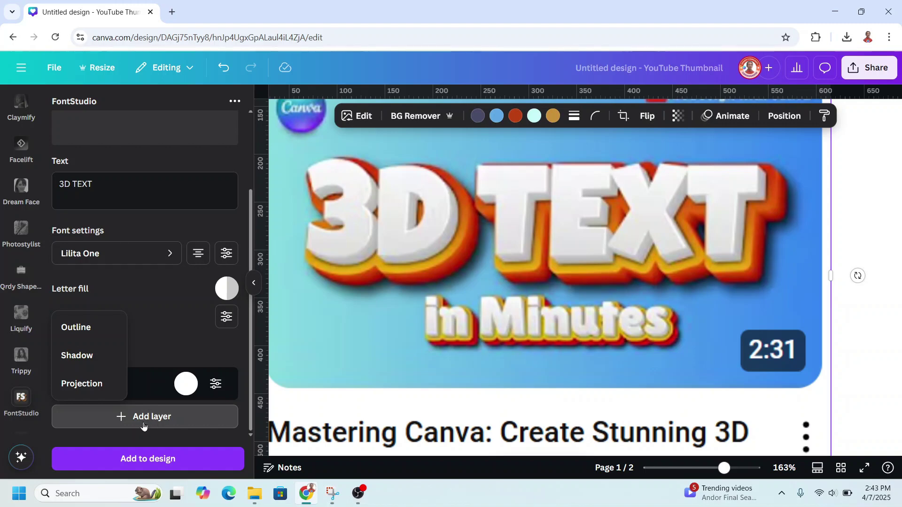
click(80, 385)
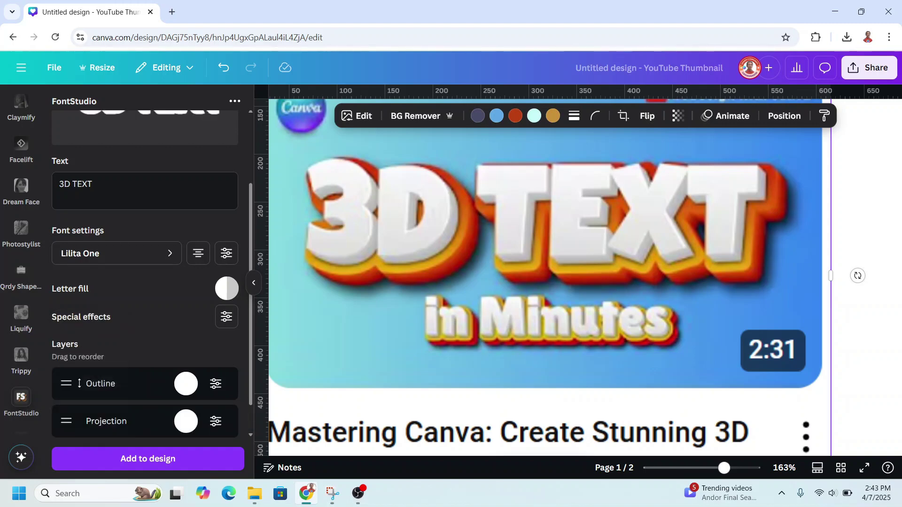
click(186, 422)
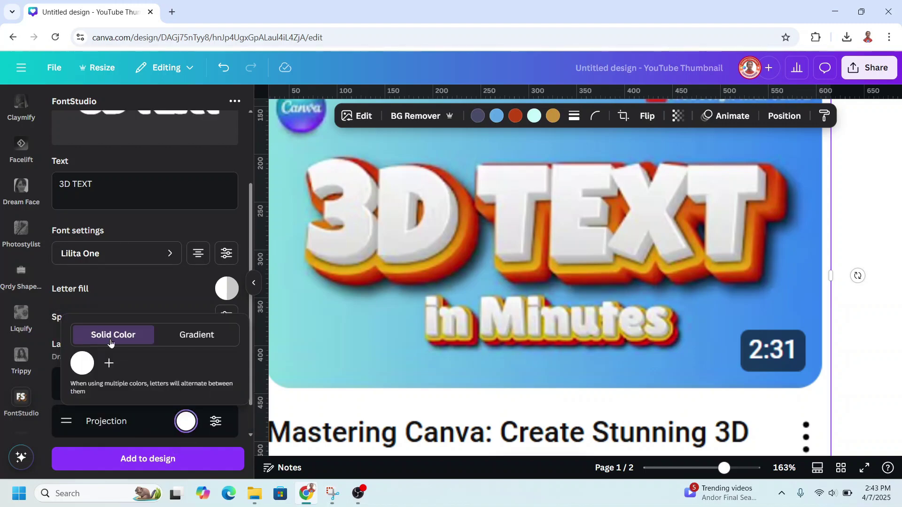
click(82, 364)
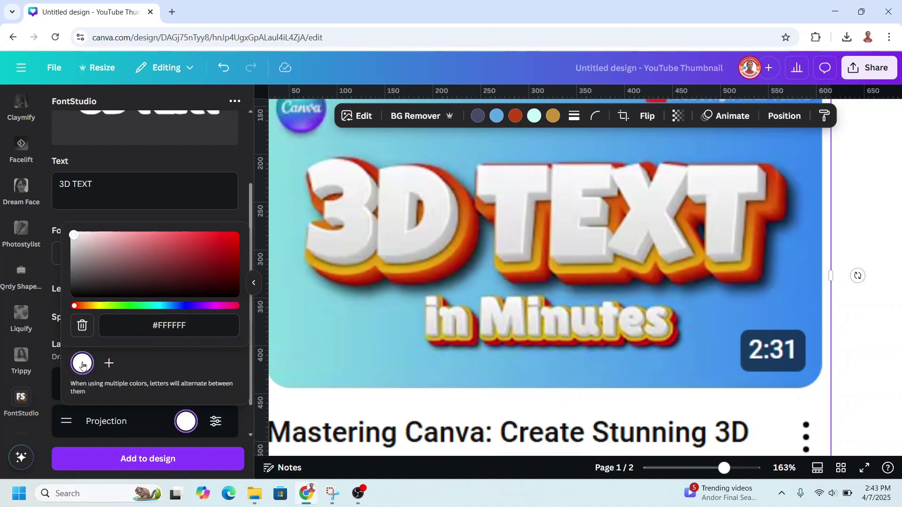
click(73, 256)
click(229, 422)
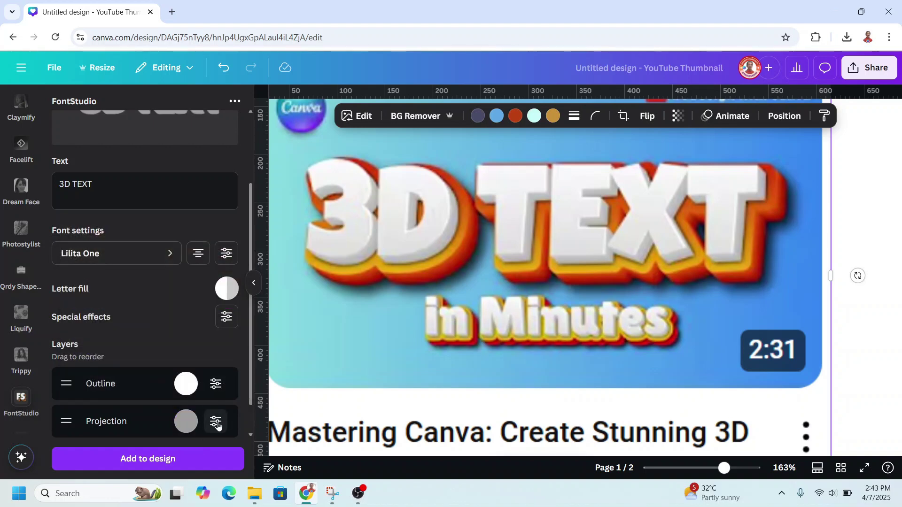
Shorten the grey projection's length from 20 to 8.
click(216, 423)
scroll(216, 329, down, 1)
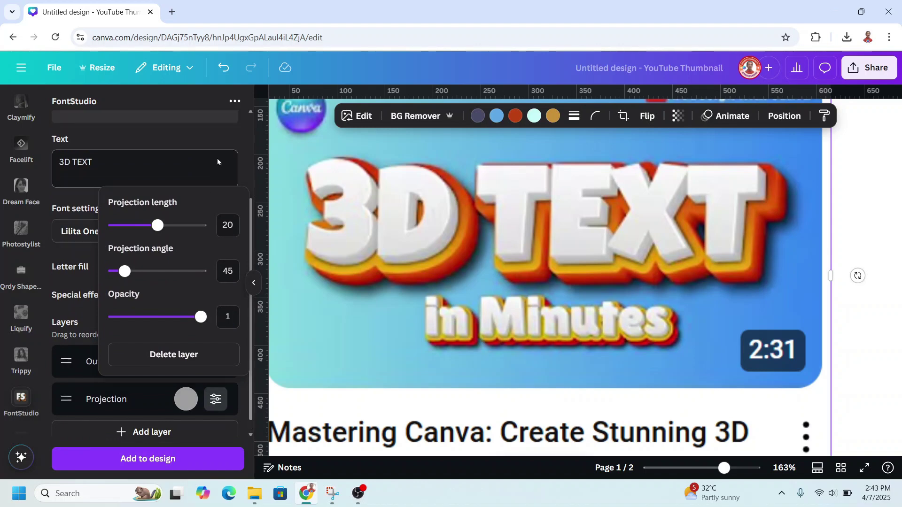
scroll(217, 158, up, 2)
drag(158, 278, 131, 276)
click(77, 233)
scroll(153, 344, down, 3)
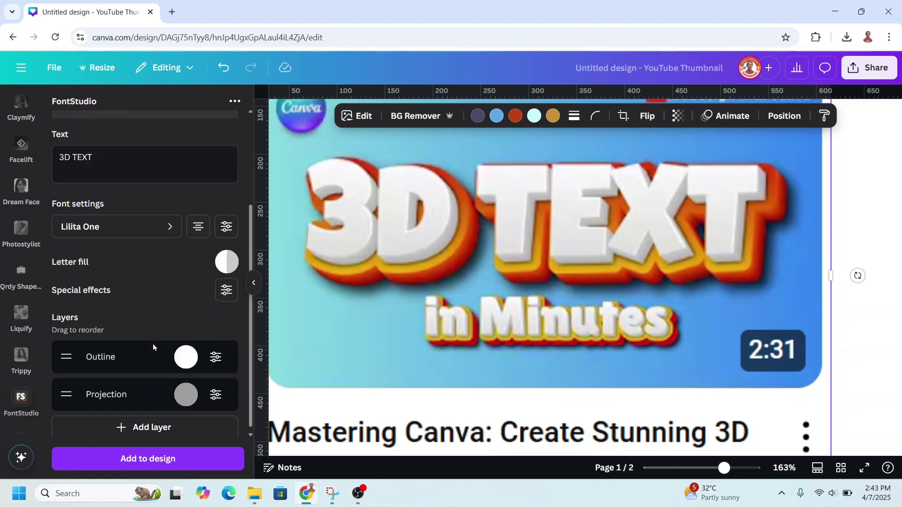
Add a Shadow layer coloured pure black #000000.
click(163, 418)
click(82, 356)
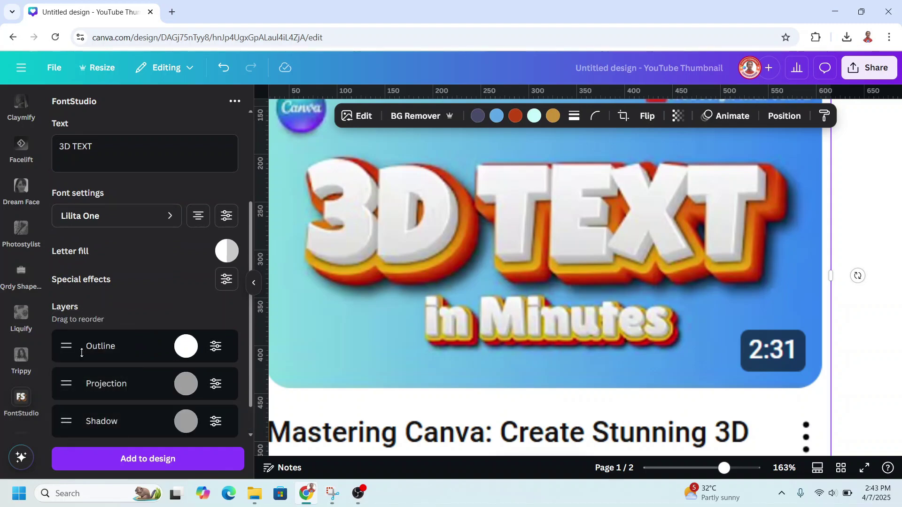
click(187, 421)
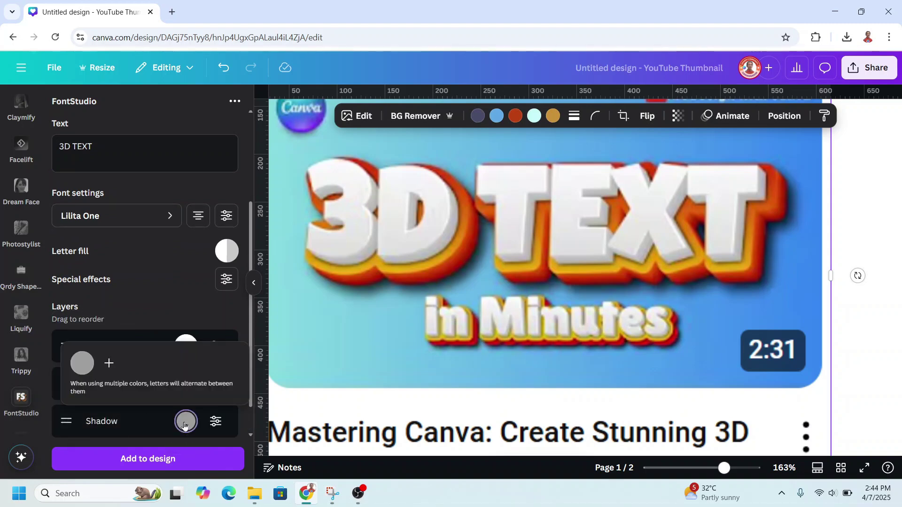
click(80, 370)
drag(83, 298, 63, 306)
click(137, 182)
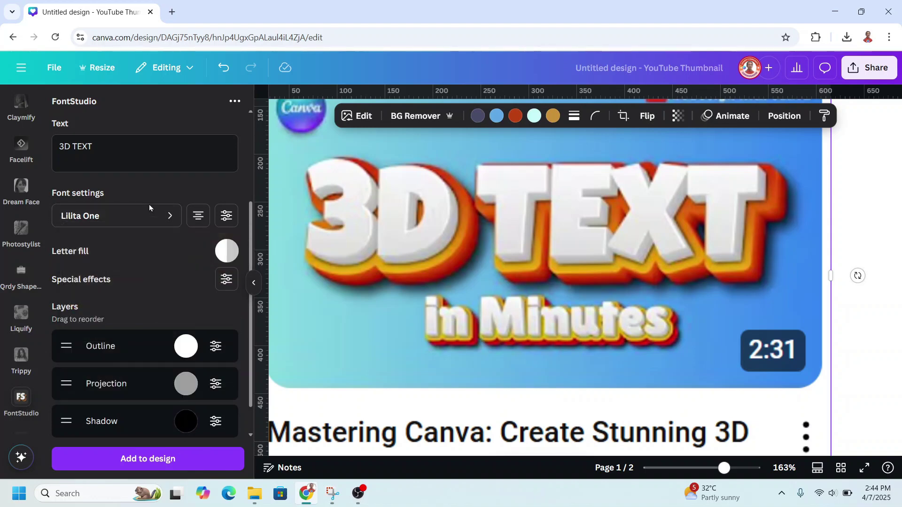
Set the black shadow's length to 1 and blur to 4.
click(216, 421)
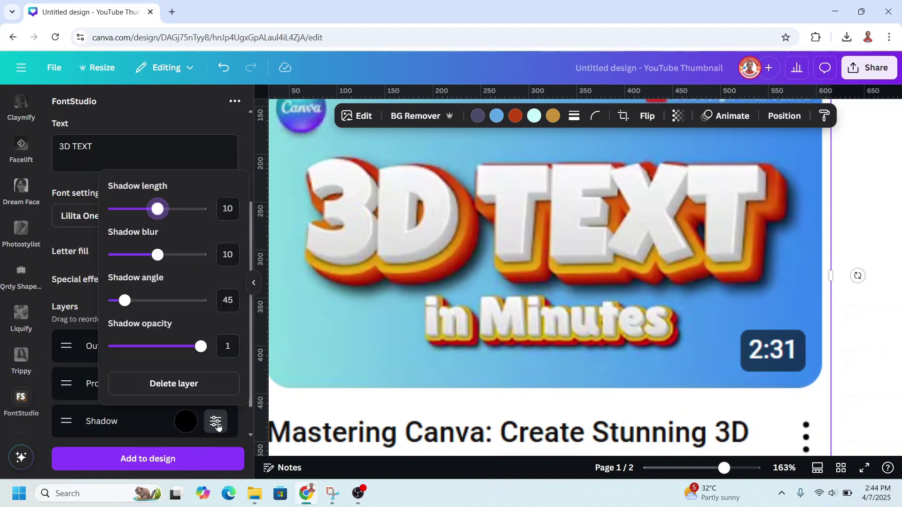
scroll(78, 240, up, 1)
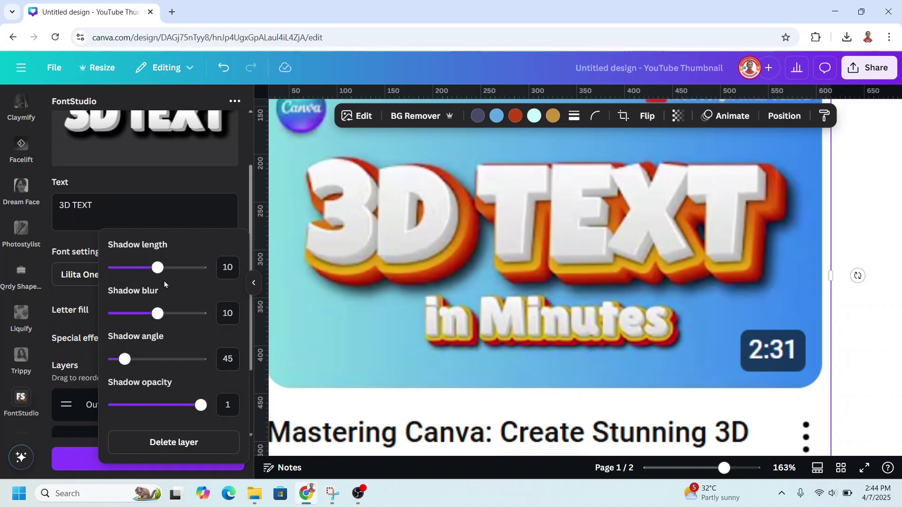
drag(156, 268, 118, 268)
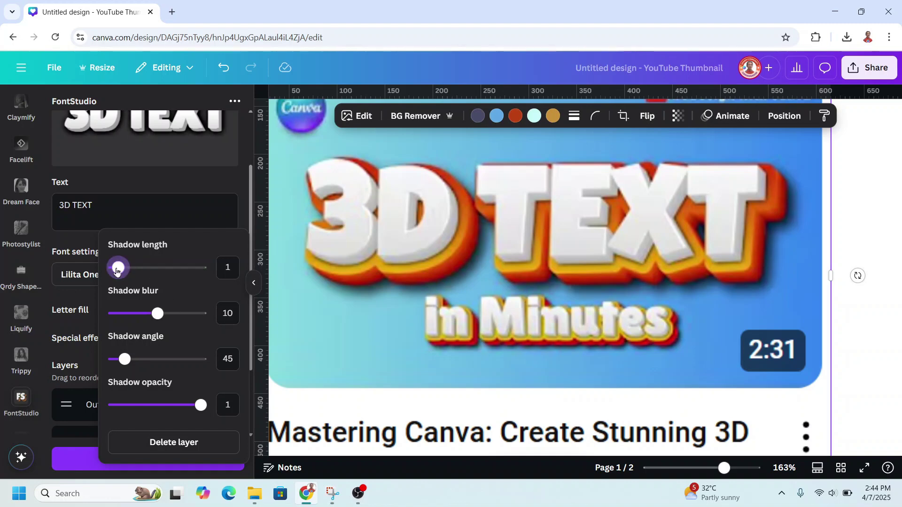
drag(158, 314, 133, 315)
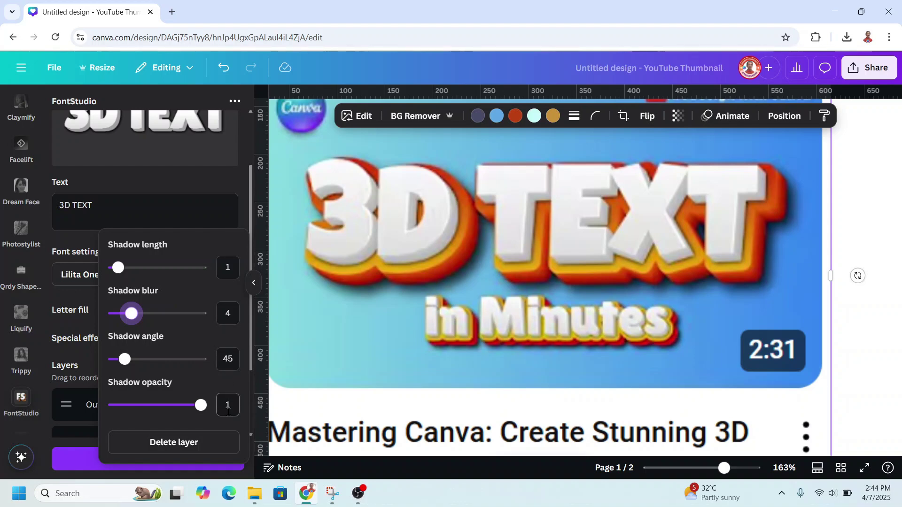
click(171, 179)
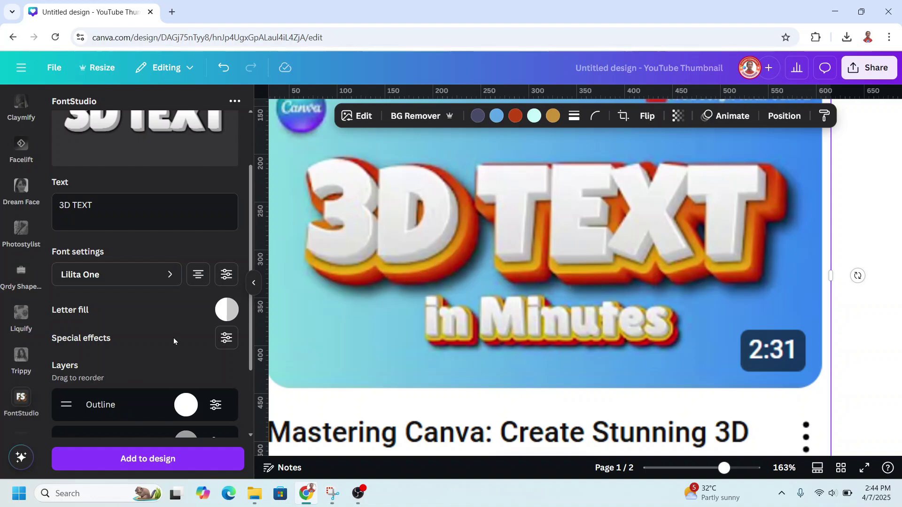
Add a second Outline layer with a gradient fill at a 90° angle.
scroll(173, 337, down, 2)
click(157, 418)
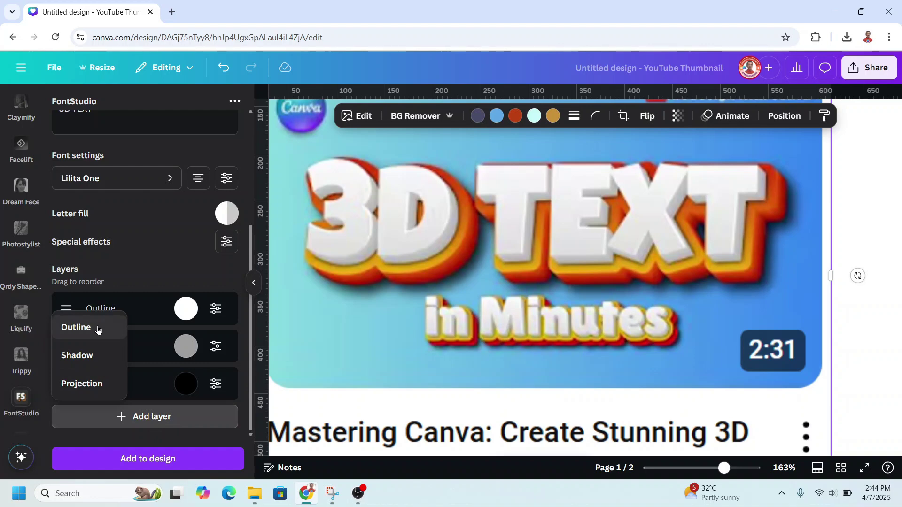
click(76, 328)
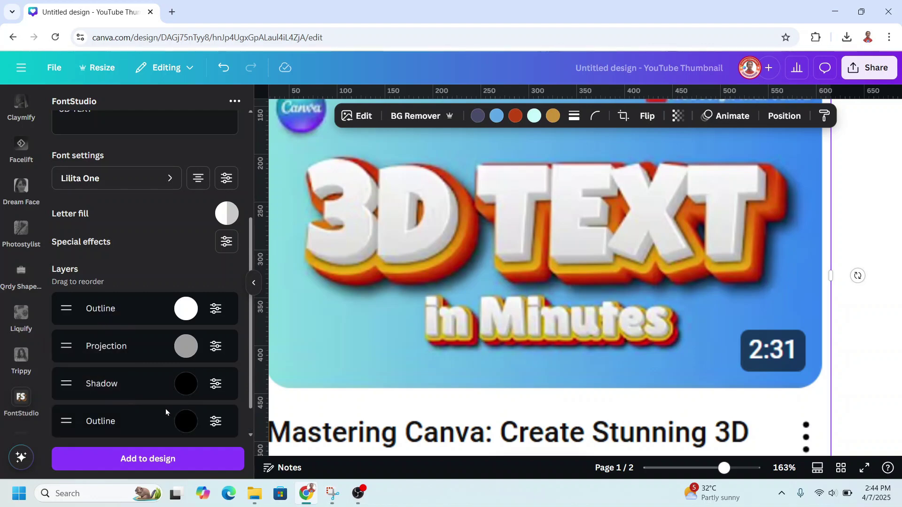
click(186, 423)
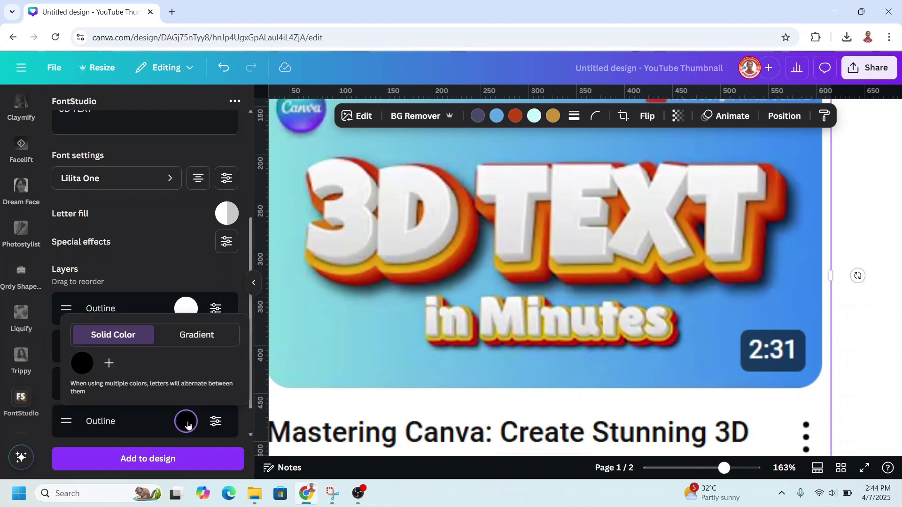
click(199, 336)
click(232, 386)
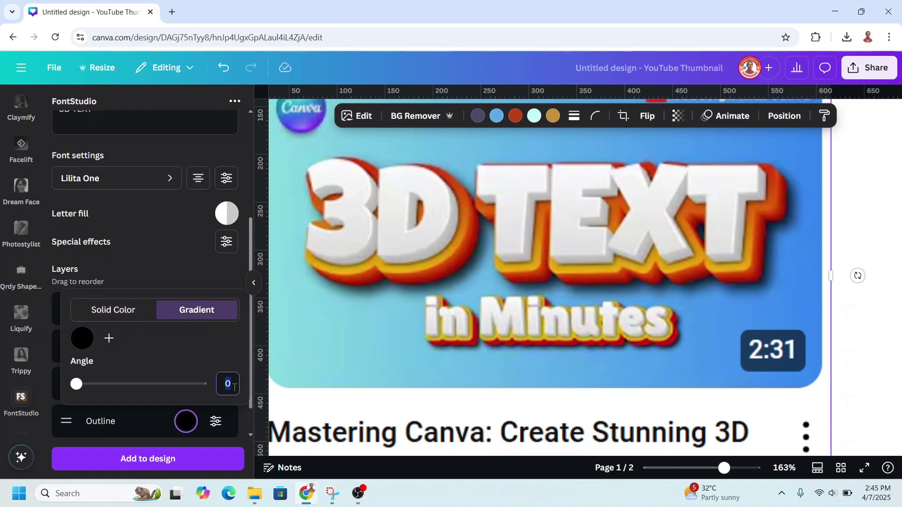
text(90)
key(Return)
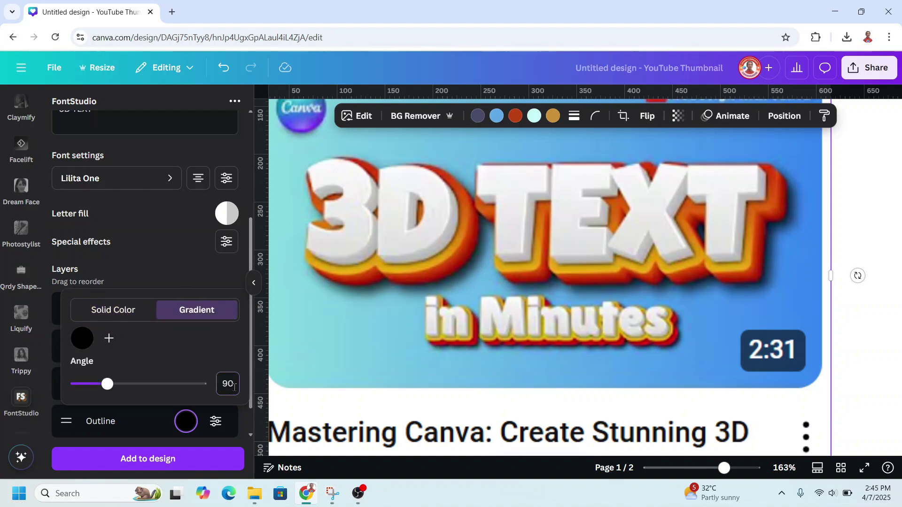
Set the outline gradient stops to red #FF2E00 and golden yellow #FFCF65.
click(109, 339)
scroll(96, 349, down, 1)
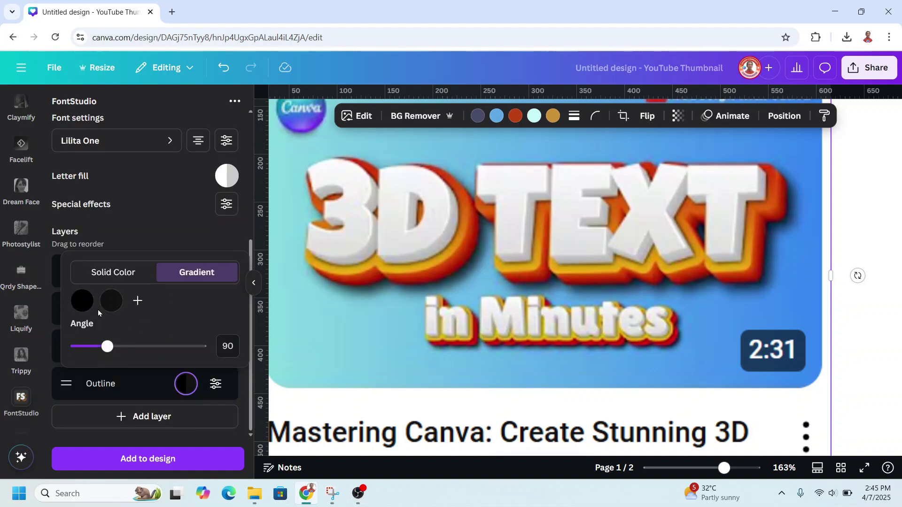
click(82, 304)
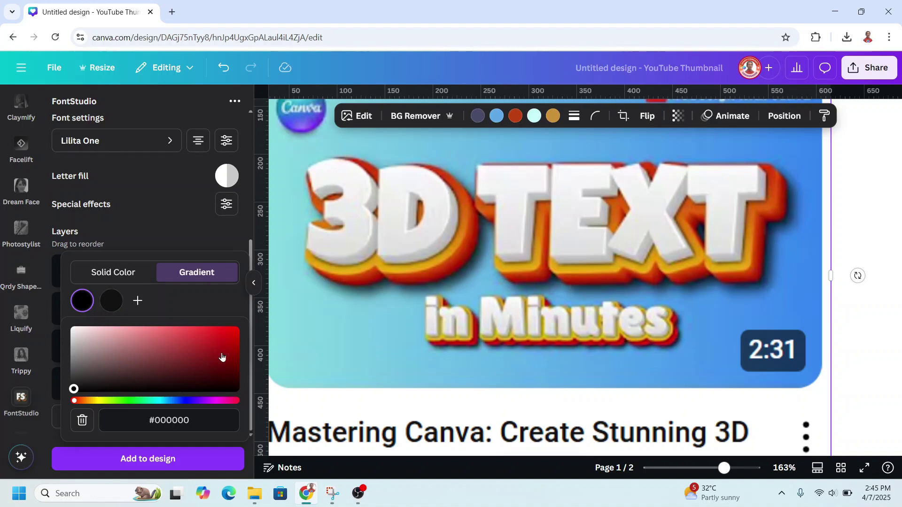
drag(75, 401, 78, 400)
click(236, 330)
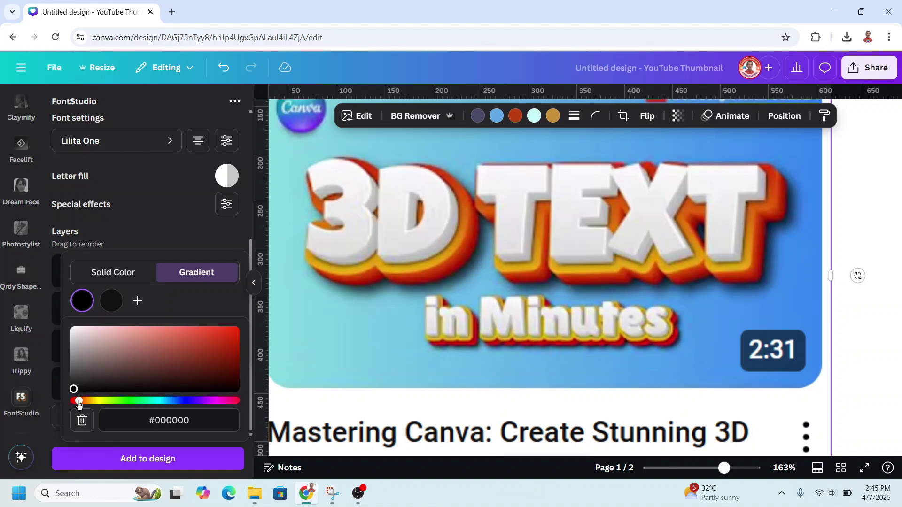
click(113, 306)
drag(103, 403, 92, 403)
click(235, 331)
click(173, 213)
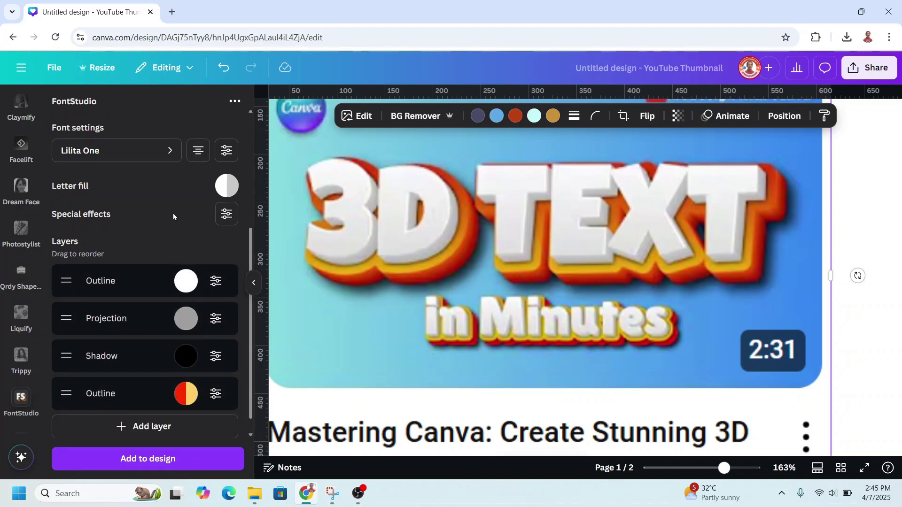
scroll(173, 213, up, 4)
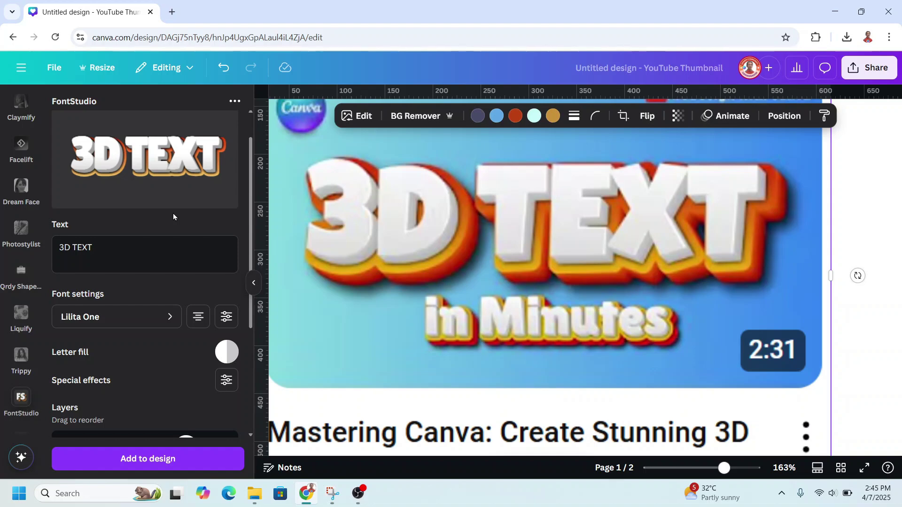
scroll(172, 213, down, 4)
Add another Projection layer and switch its colours to solid.
click(150, 420)
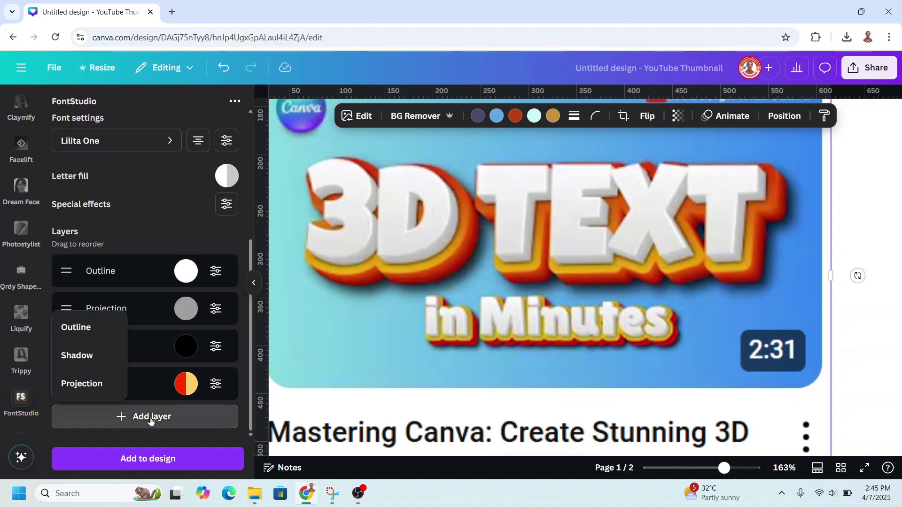
click(93, 384)
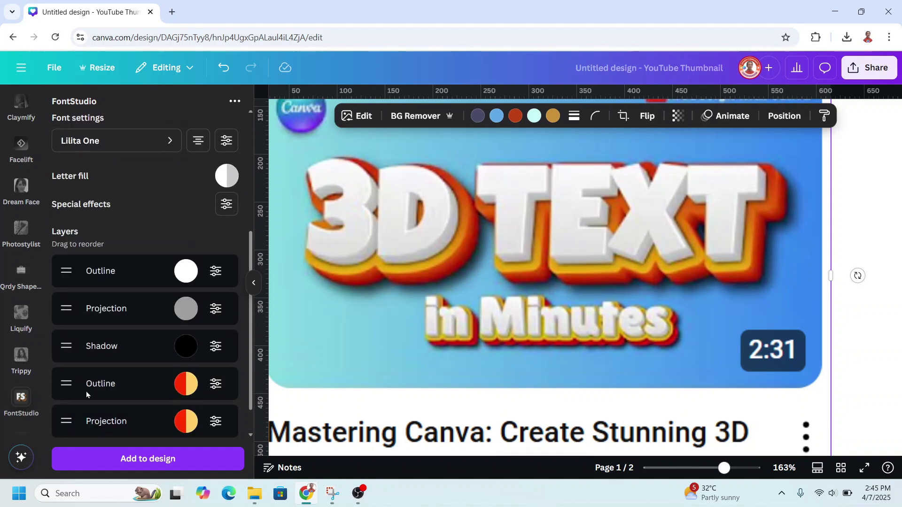
click(184, 425)
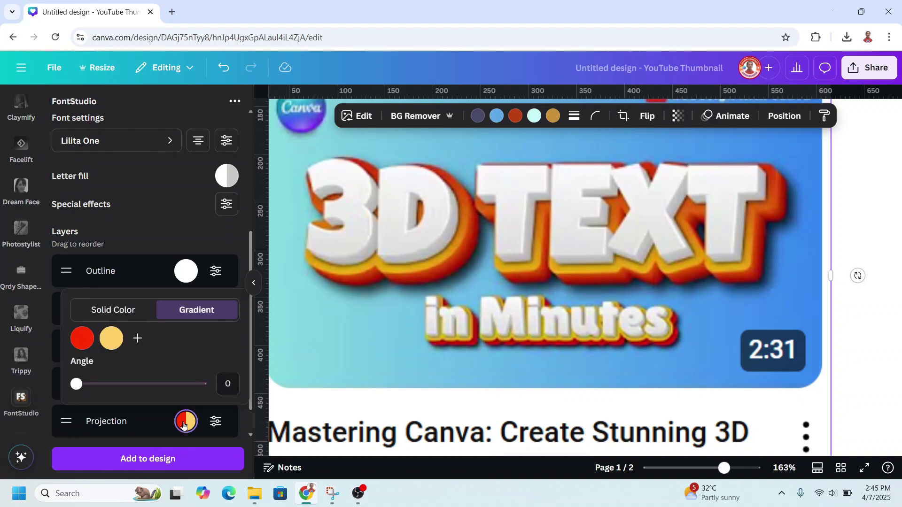
click(116, 314)
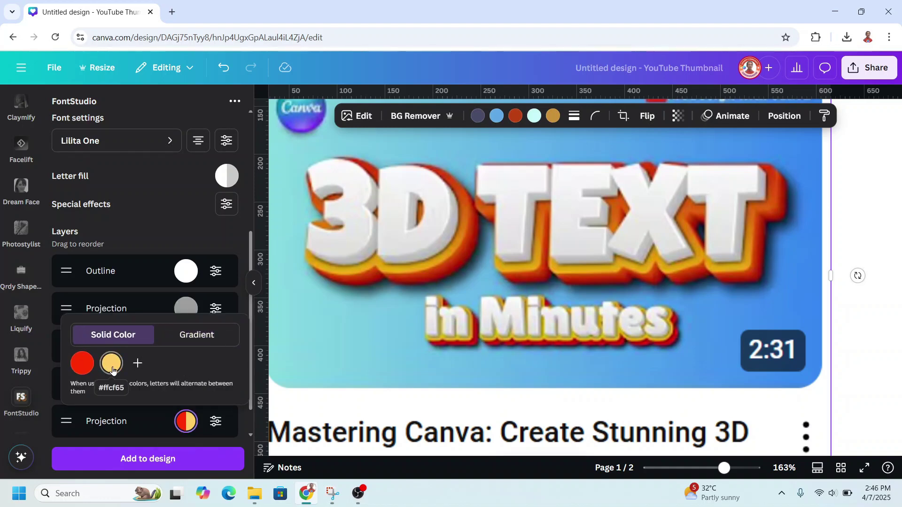
click(83, 366)
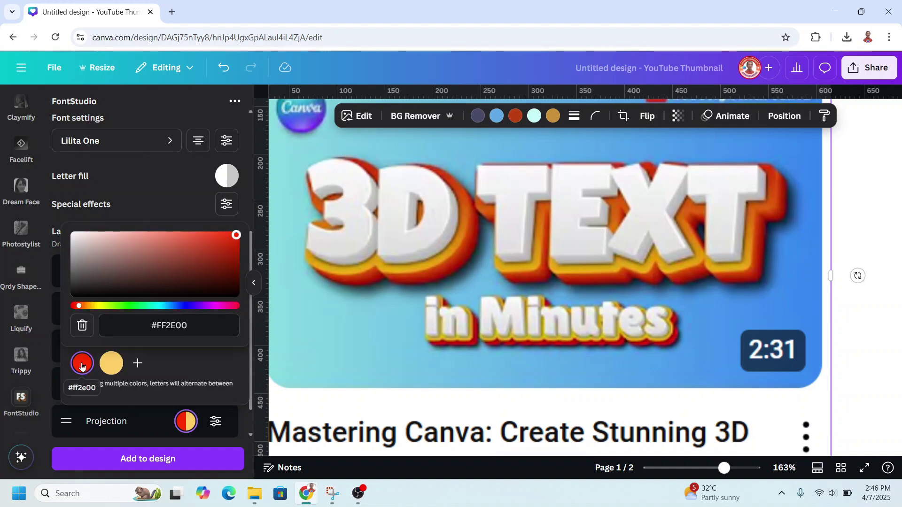
click(82, 366)
Replace the new projection's yellow colour with the red #FF2E00 copied from its first swatch.
click(82, 365)
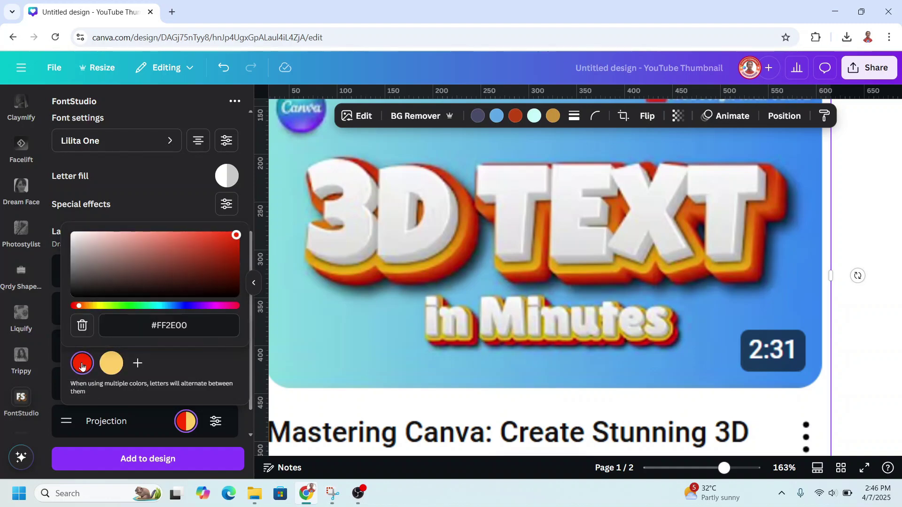
click(203, 331)
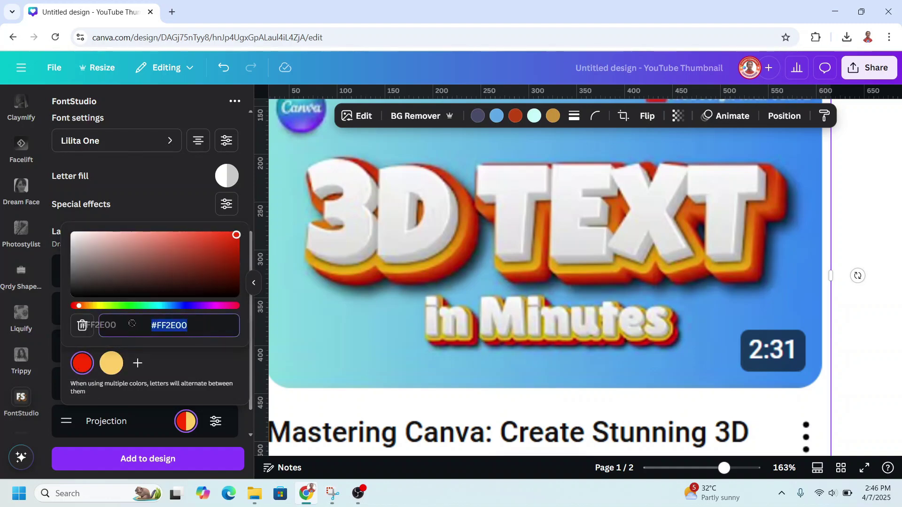
right_click(165, 329)
click(207, 100)
click(111, 366)
click(173, 324)
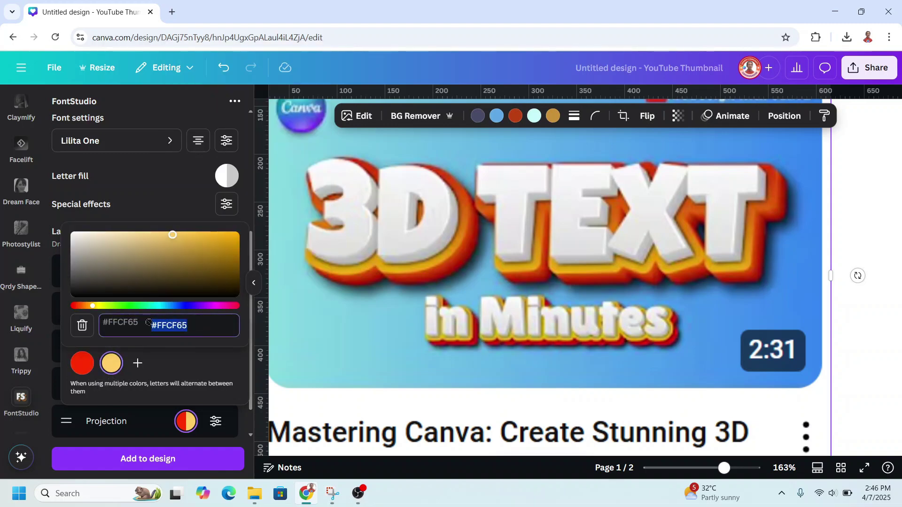
right_click(174, 322)
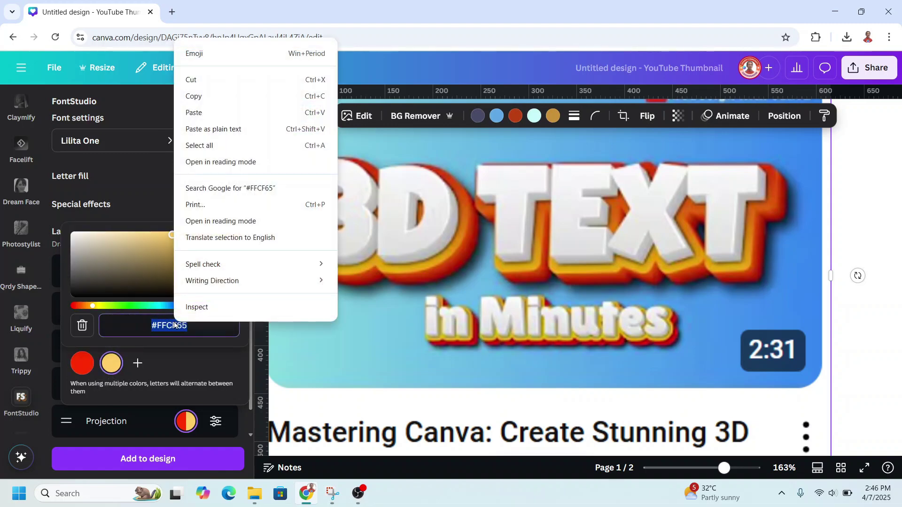
click(197, 109)
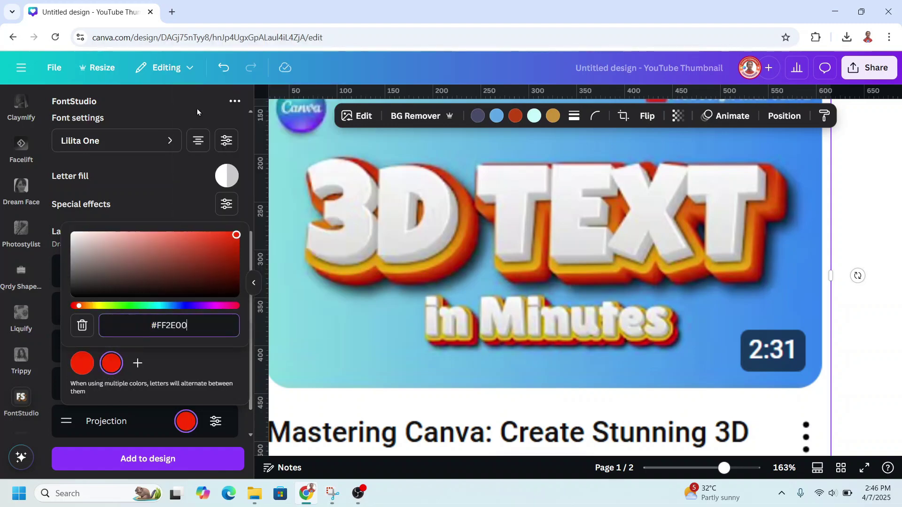
click(179, 365)
scroll(173, 360, up, 5)
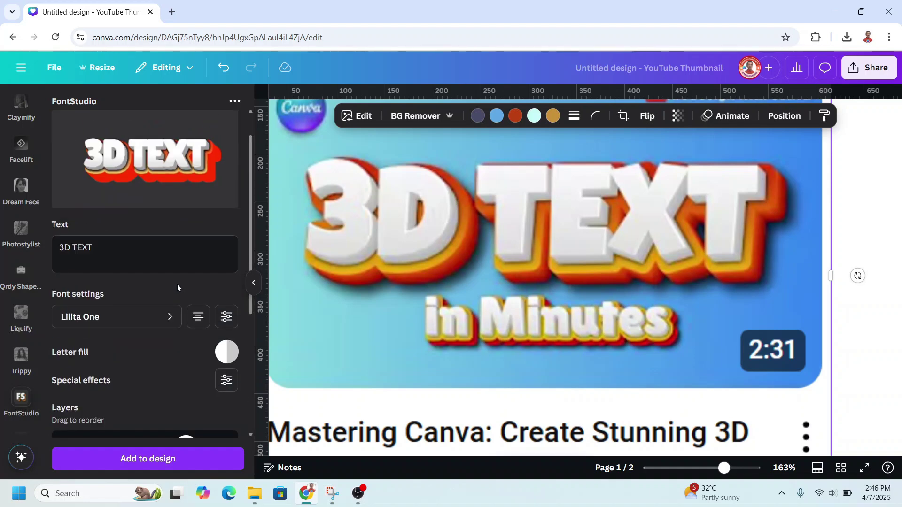
scroll(177, 283, down, 4)
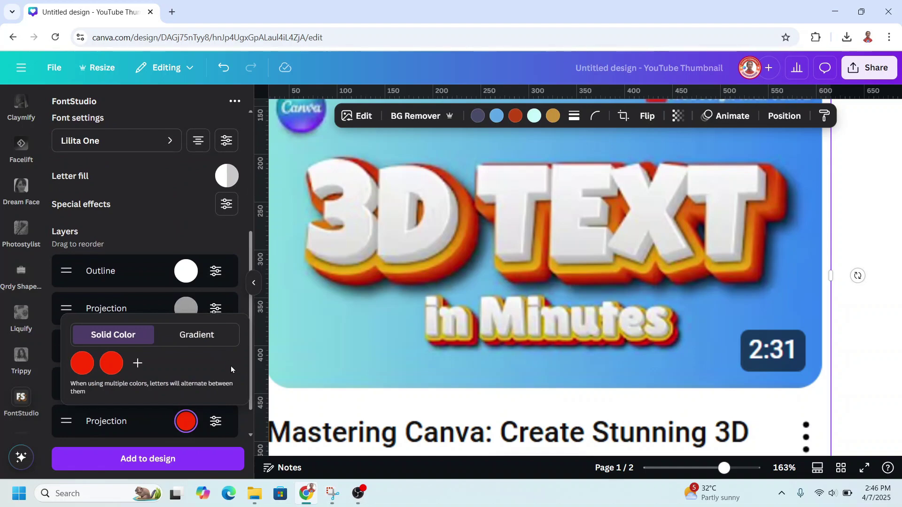
click(183, 220)
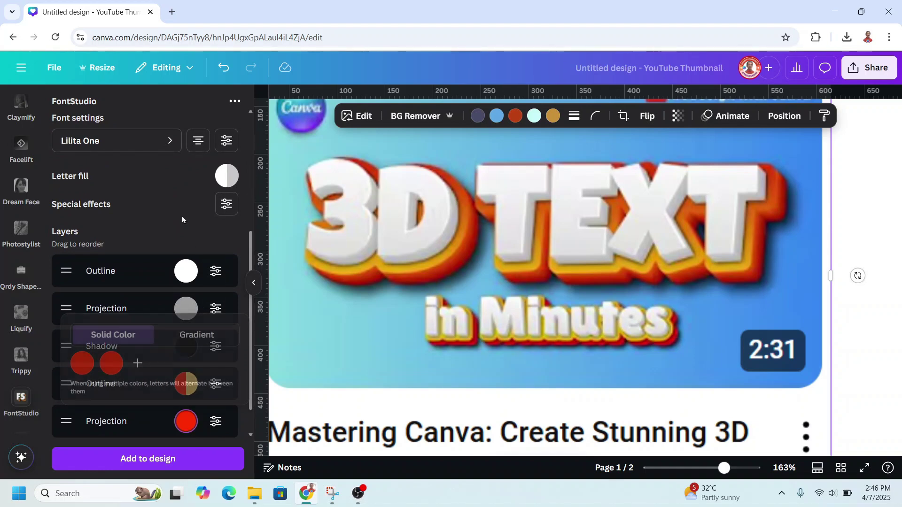
Shorten the red projection's length to 7.
click(216, 423)
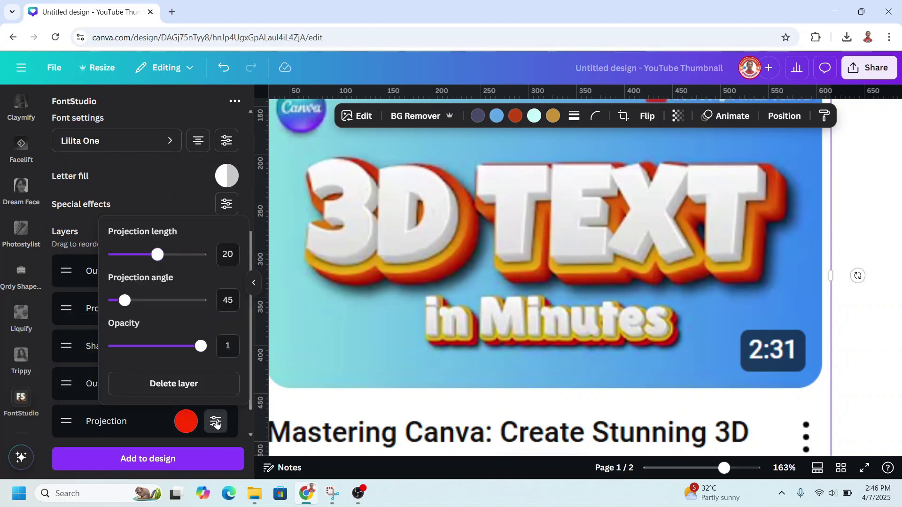
click(130, 258)
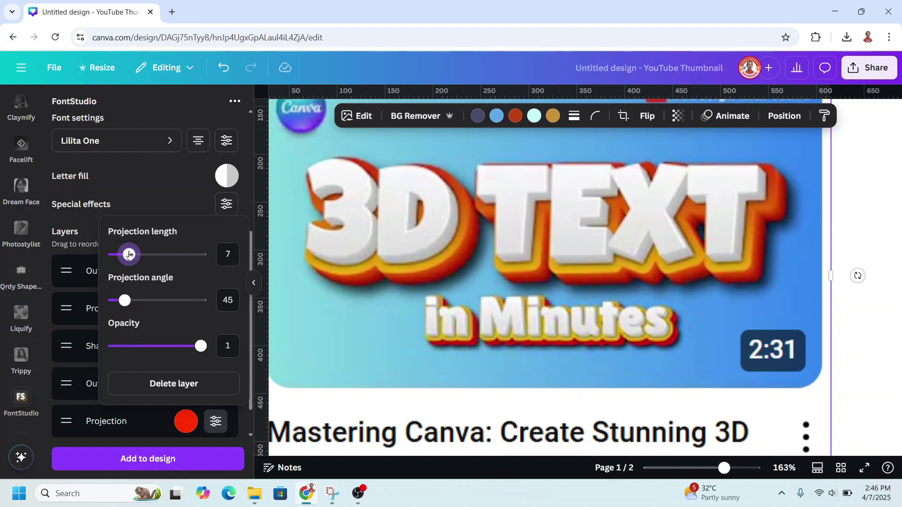
click(148, 184)
scroll(198, 232, up, 4)
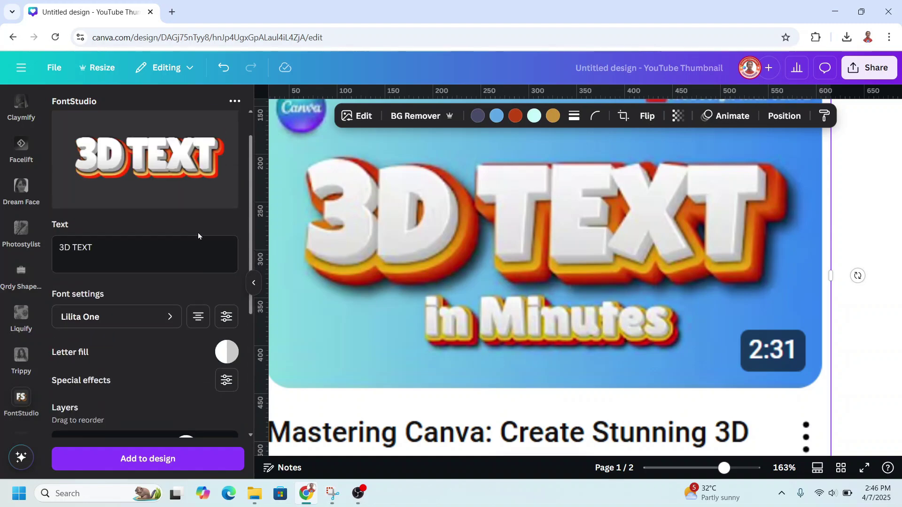
scroll(211, 210, up, 1)
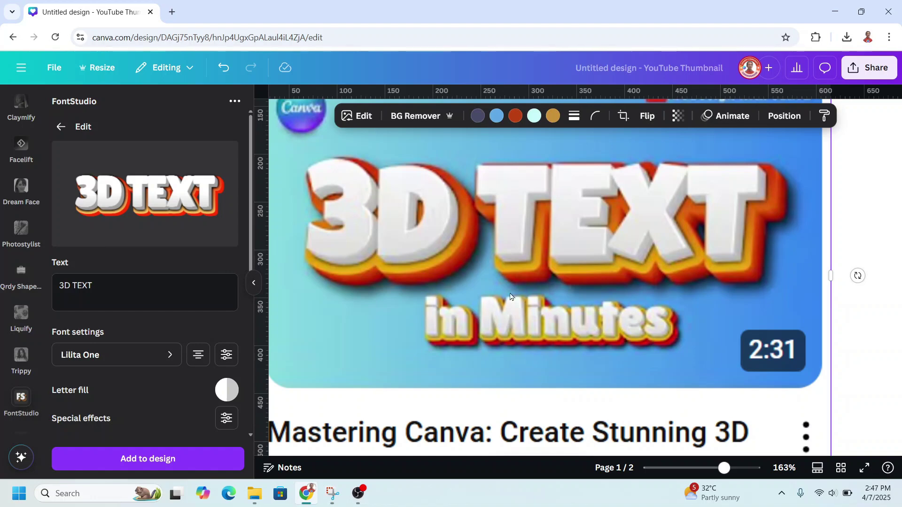
scroll(186, 391, down, 5)
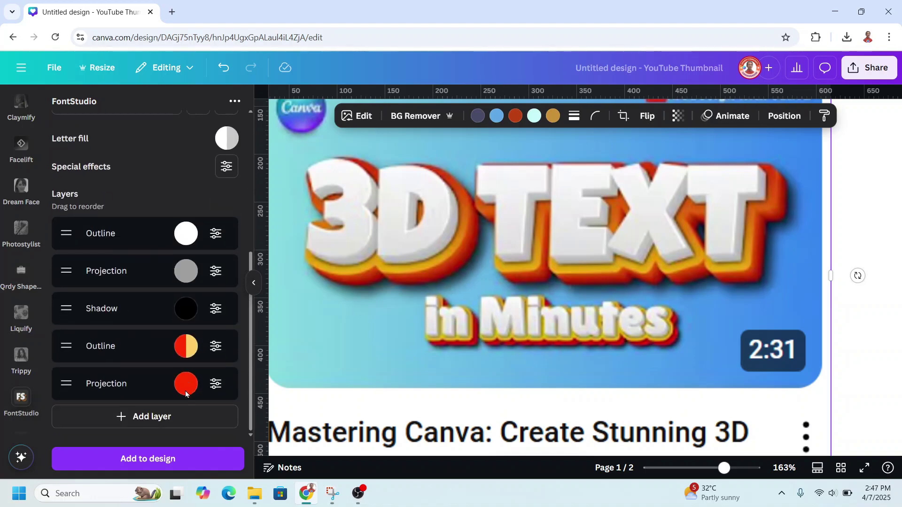
Add another Shadow layer with both colour swatches set to black.
click(160, 417)
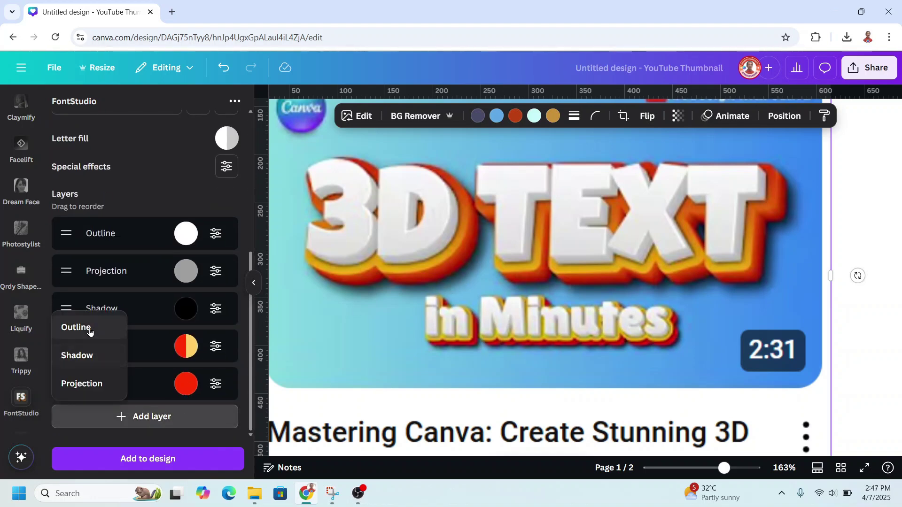
click(80, 355)
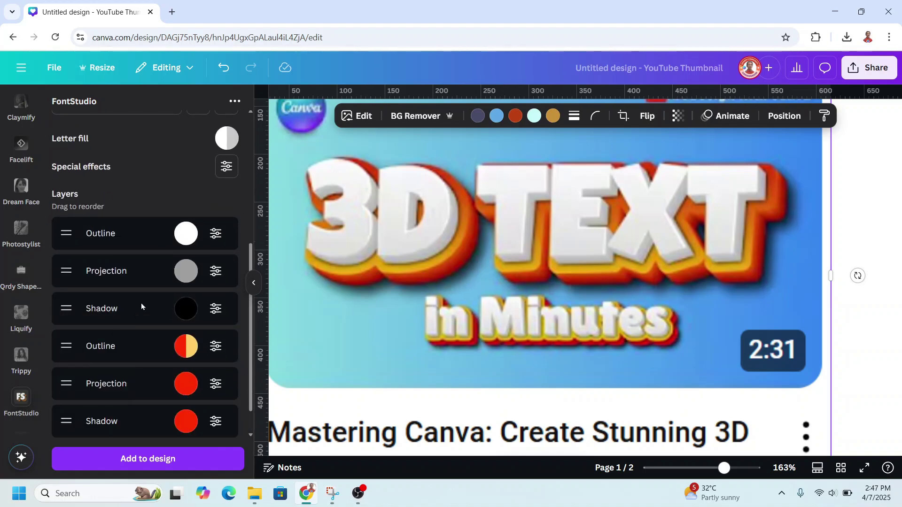
click(186, 422)
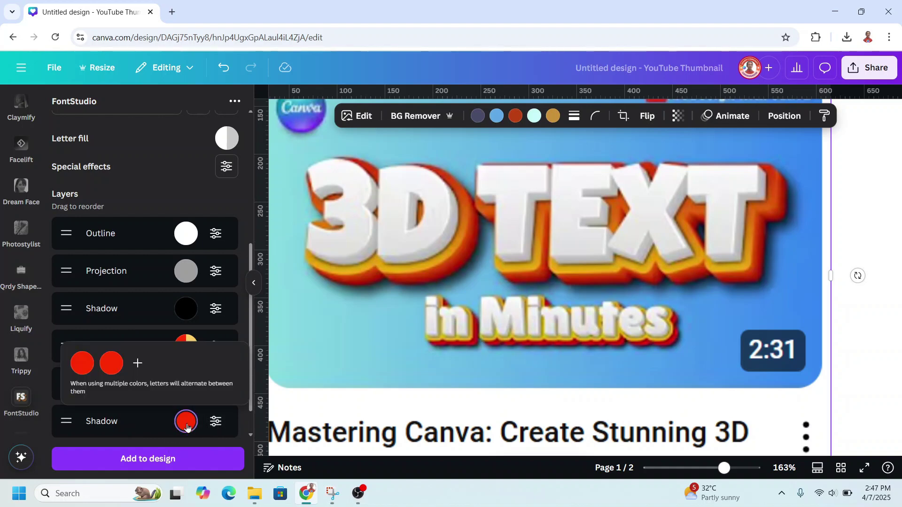
click(93, 370)
click(87, 284)
click(73, 294)
click(112, 363)
click(80, 297)
click(87, 306)
click(214, 422)
Reduce the bottom shadow's length to 6.
click(214, 422)
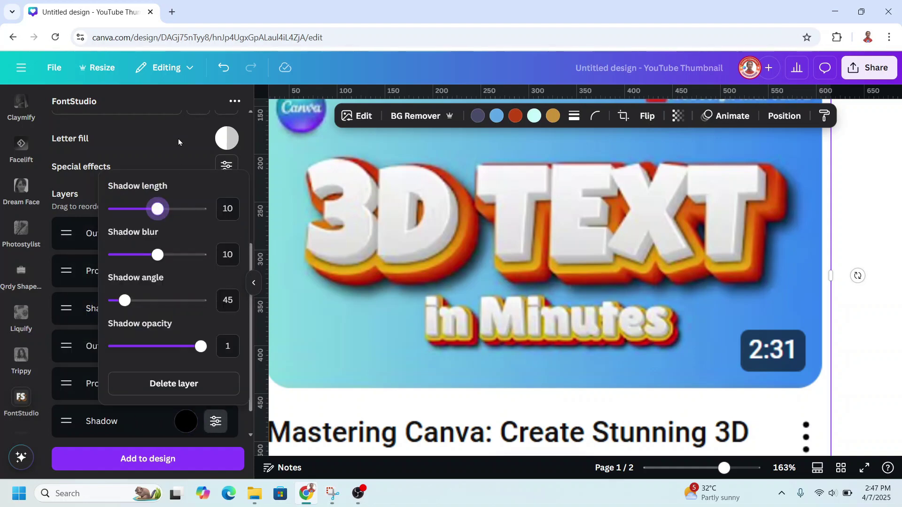
scroll(178, 139, up, 5)
scroll(190, 232, down, 1)
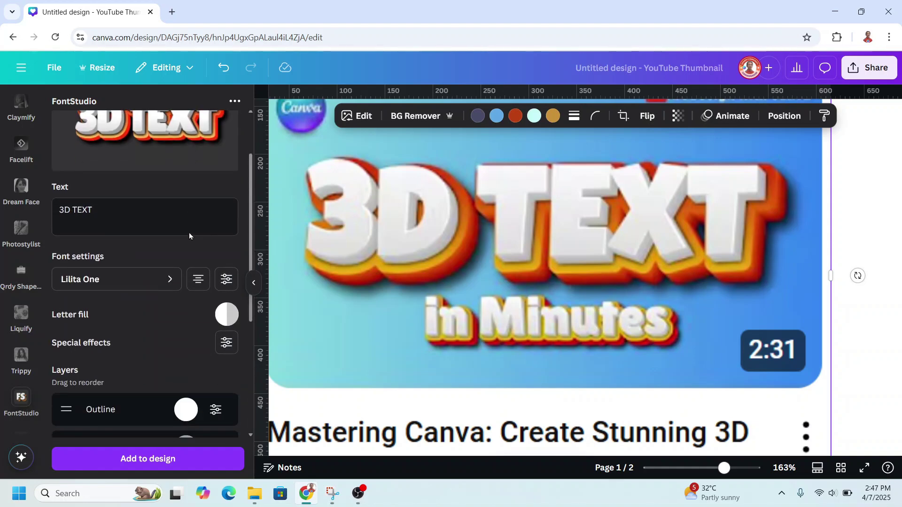
scroll(188, 233, down, 2)
click(216, 425)
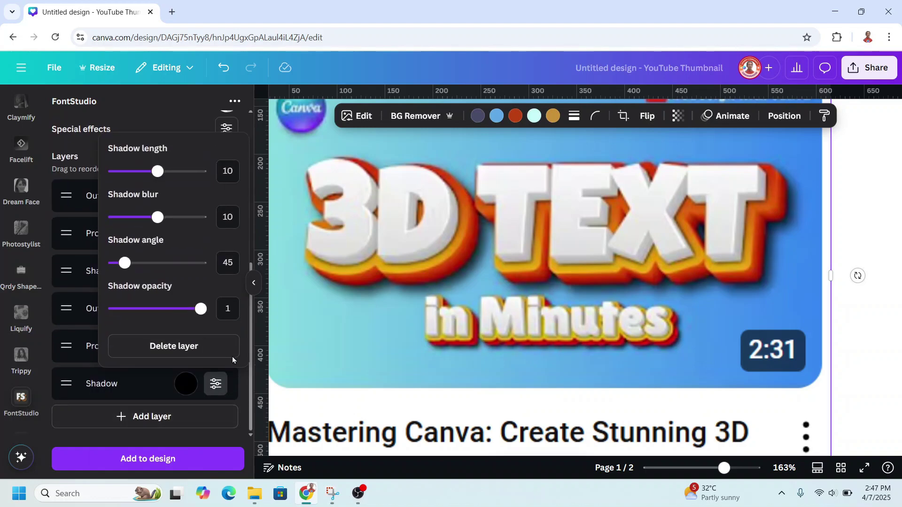
click(145, 172)
drag(144, 174, 140, 172)
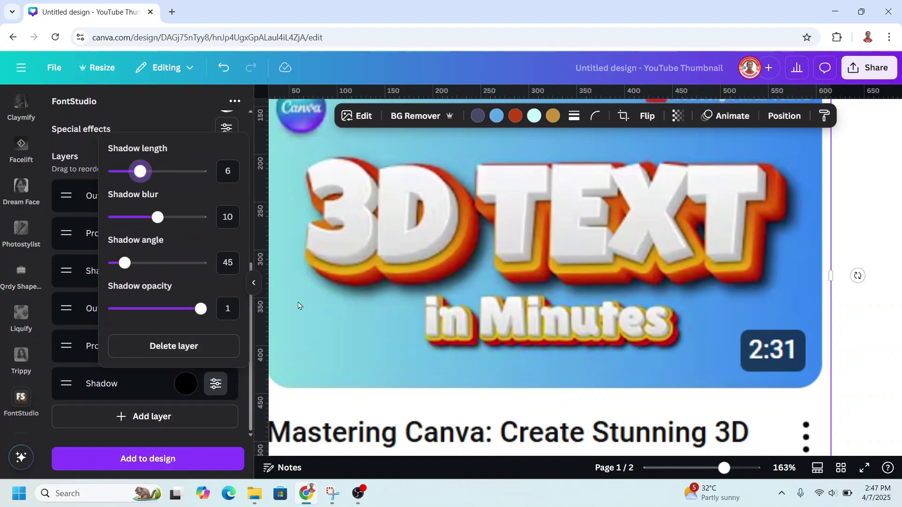
click(191, 469)
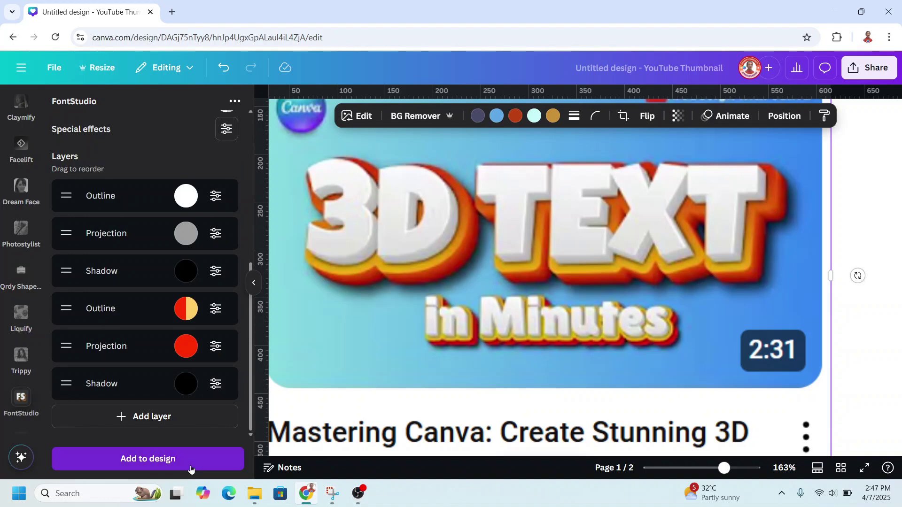
Add the 3D TEXT to the design, move it up-right, and set the upper shadow's blur to 2.
click(191, 469)
drag(598, 303, 632, 274)
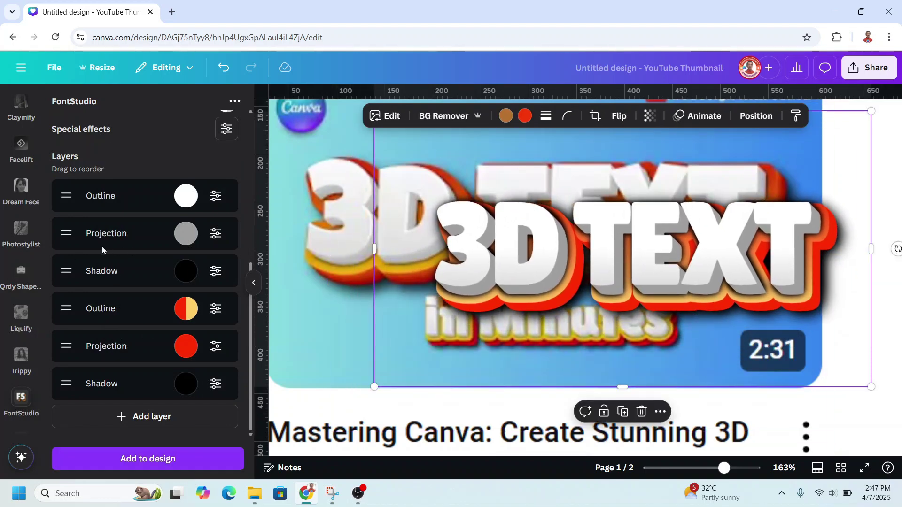
click(217, 273)
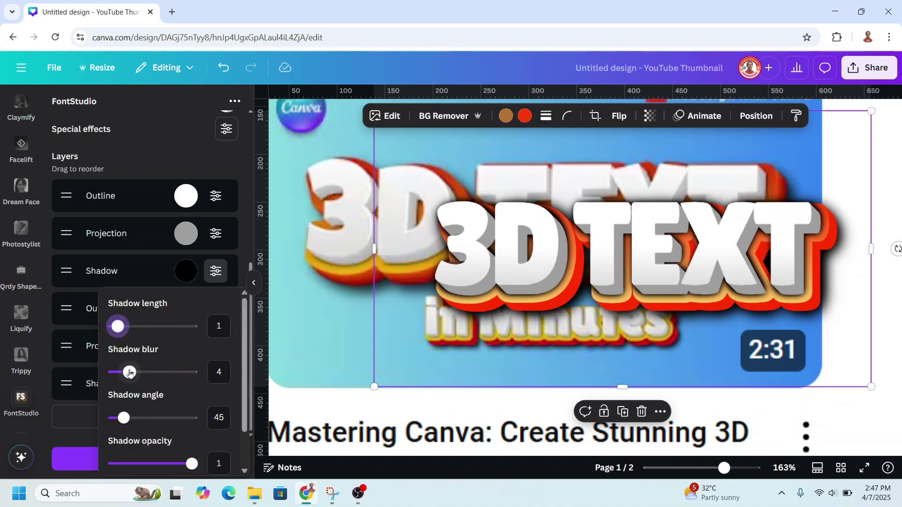
click(223, 372)
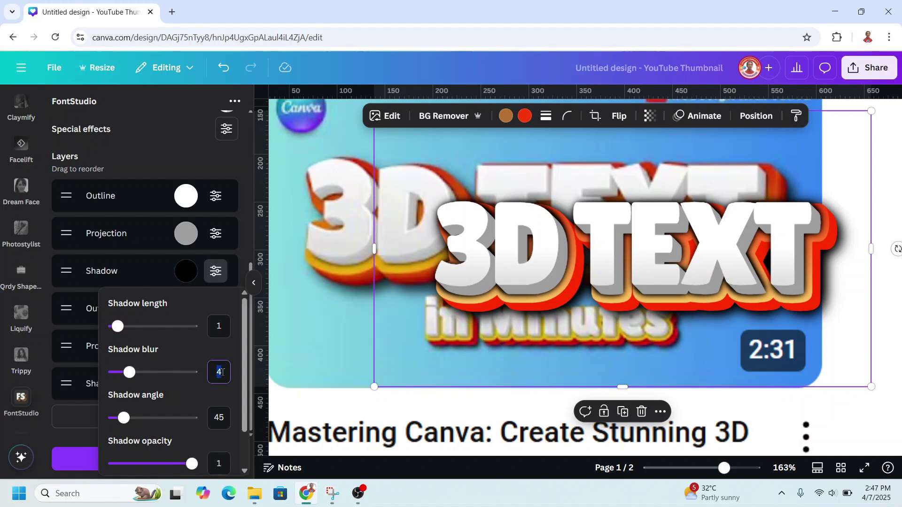
key(Return)
click(148, 151)
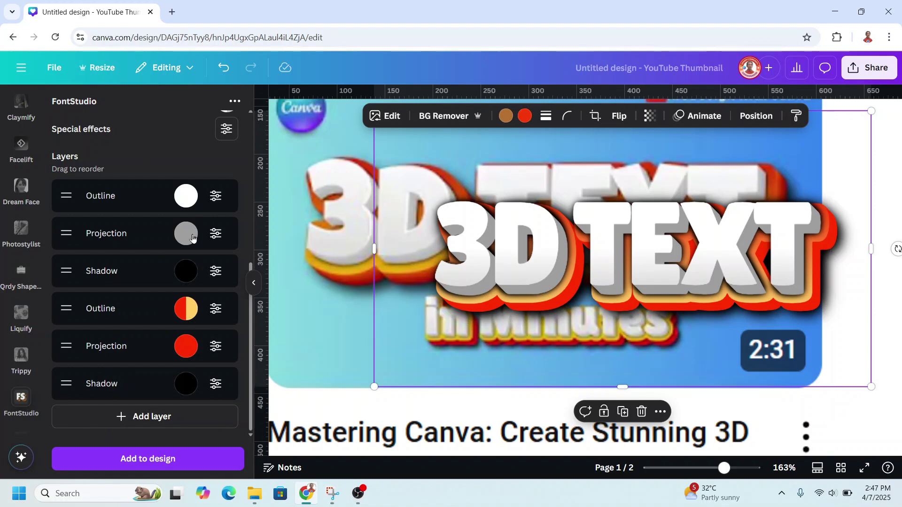
Set the grey projection's length to 5.
click(215, 235)
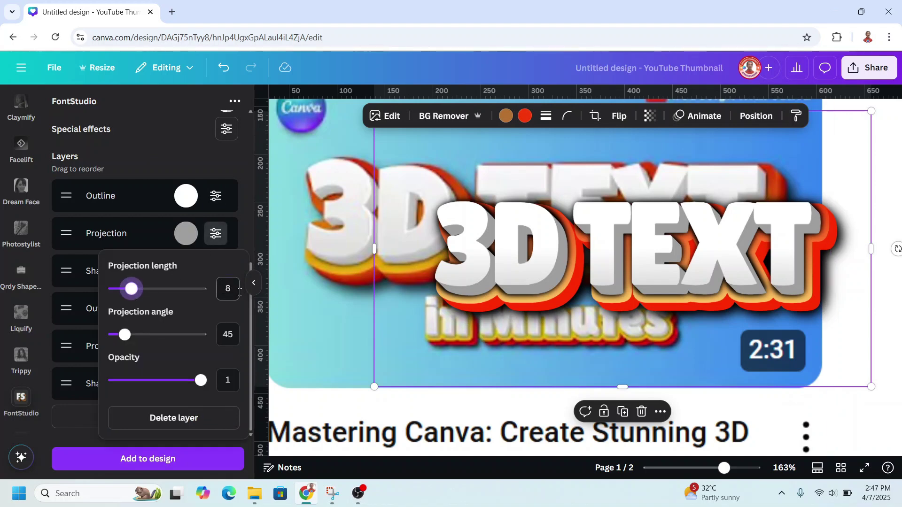
click(231, 291)
text(5)
key(Return)
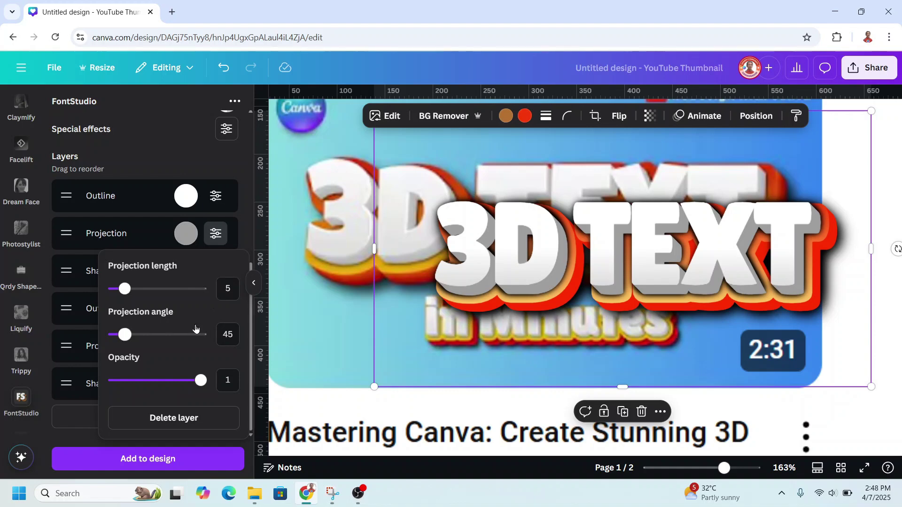
click(140, 468)
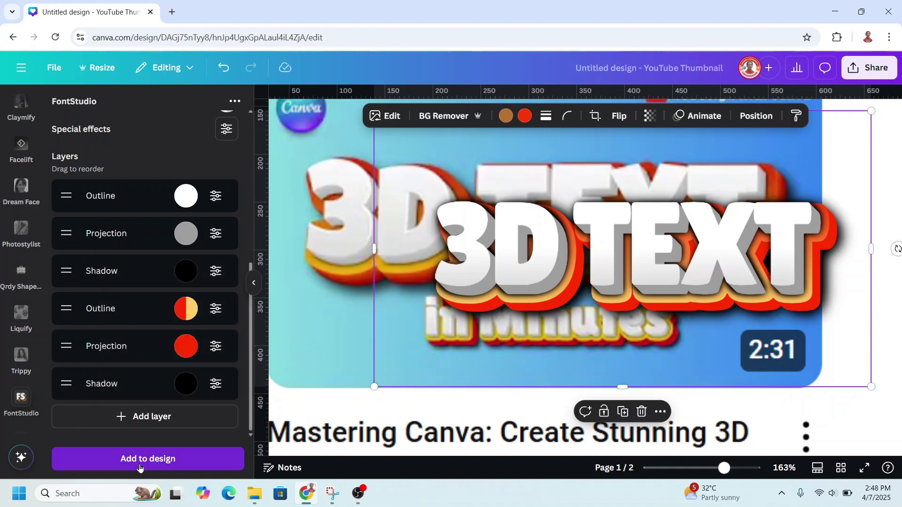
Insert the white-gray 3D TEXT with red and orange layered edges and center it on the page.
click(140, 467)
scroll(625, 325, down, 5)
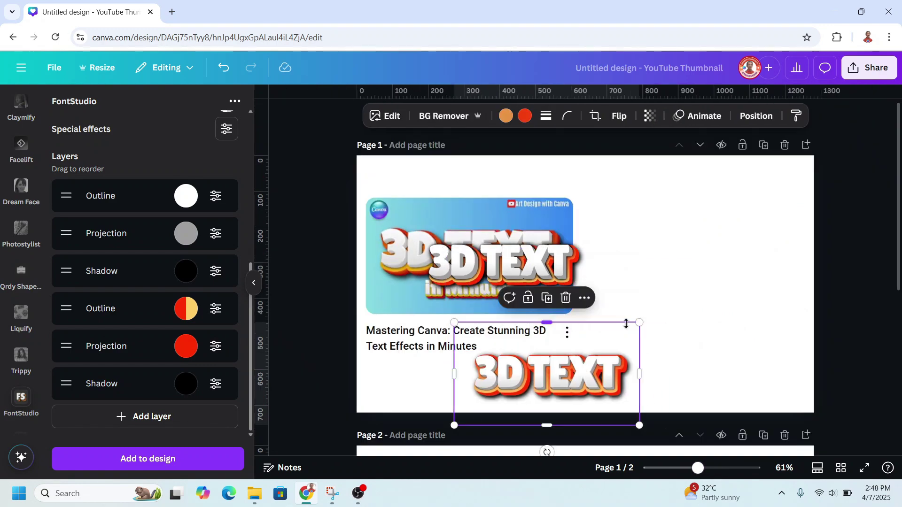
drag(606, 351, 563, 304)
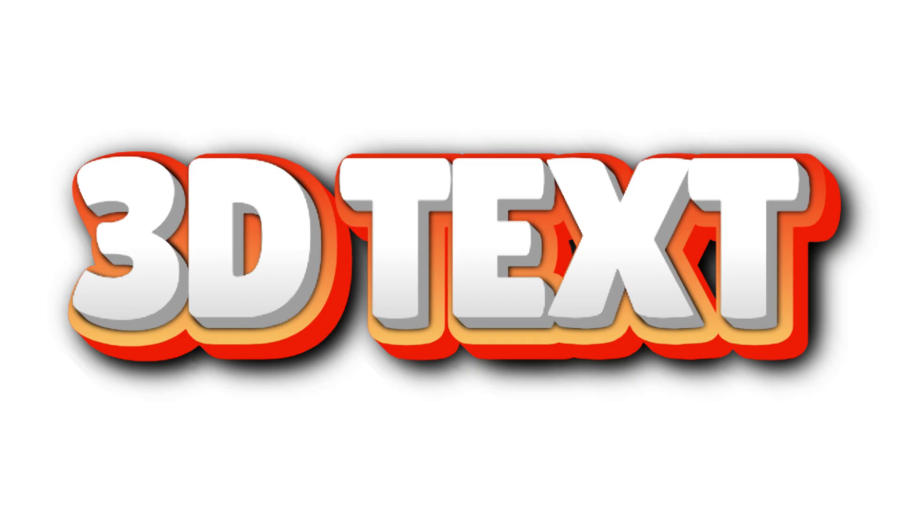